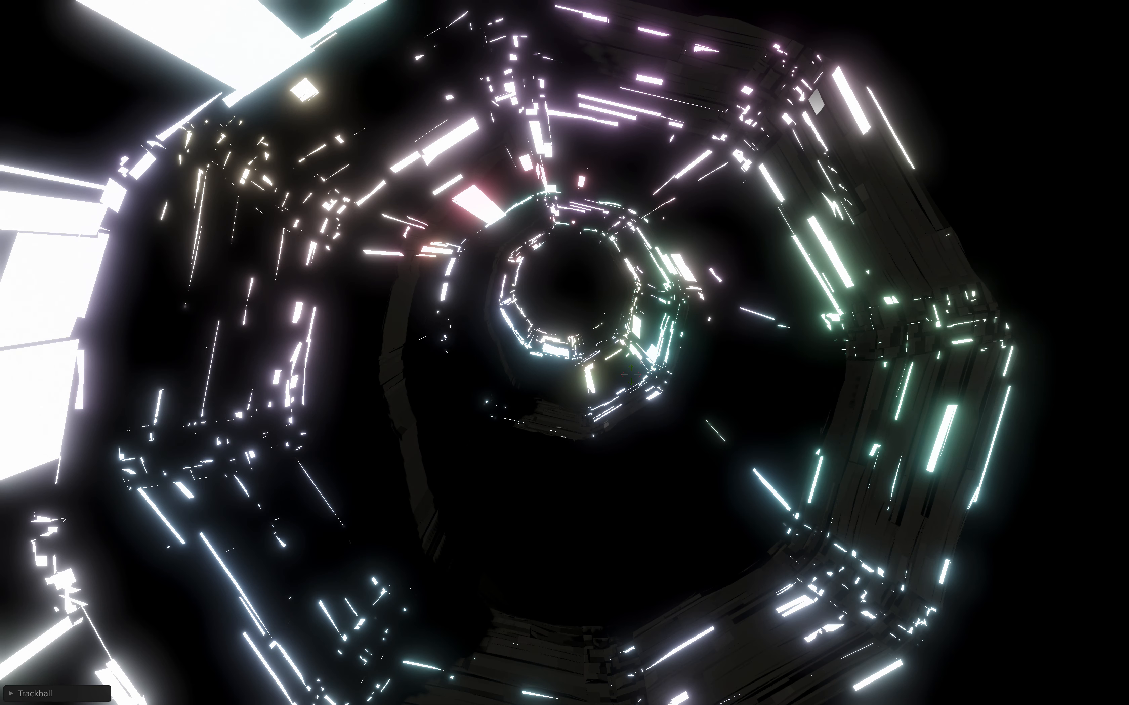
Restore the full editor layout from the maximized viewport and play the tunnel animation, stopping at frame 161
click(650, 367)
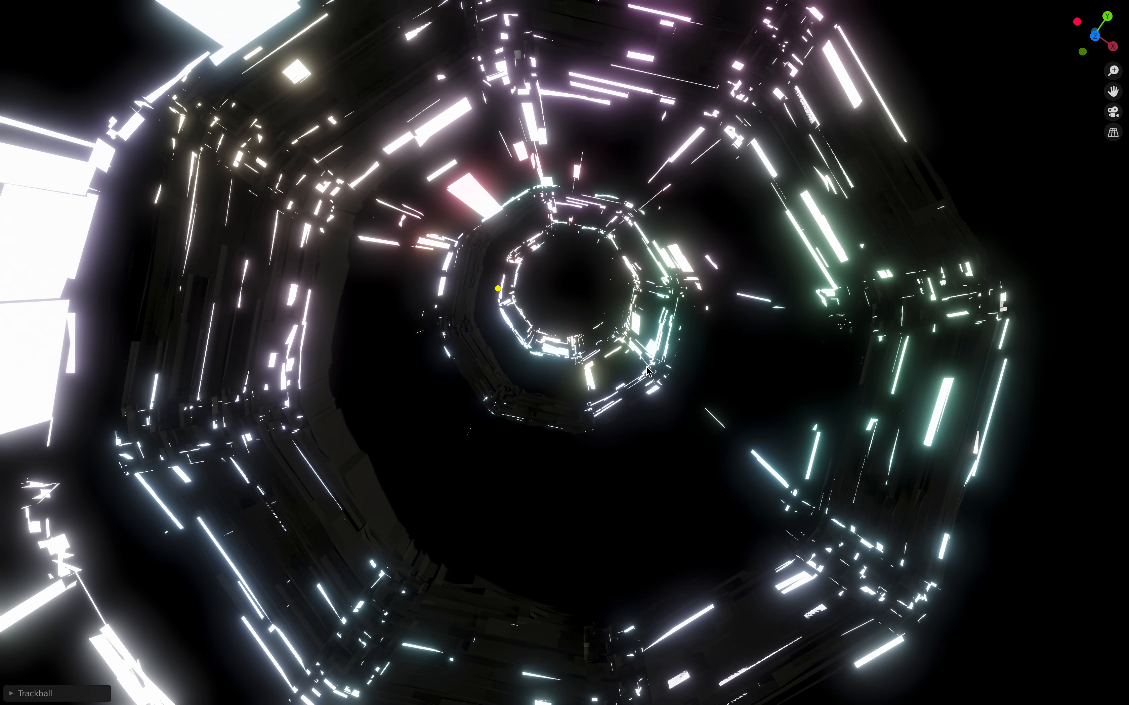
key(ctrl+space)
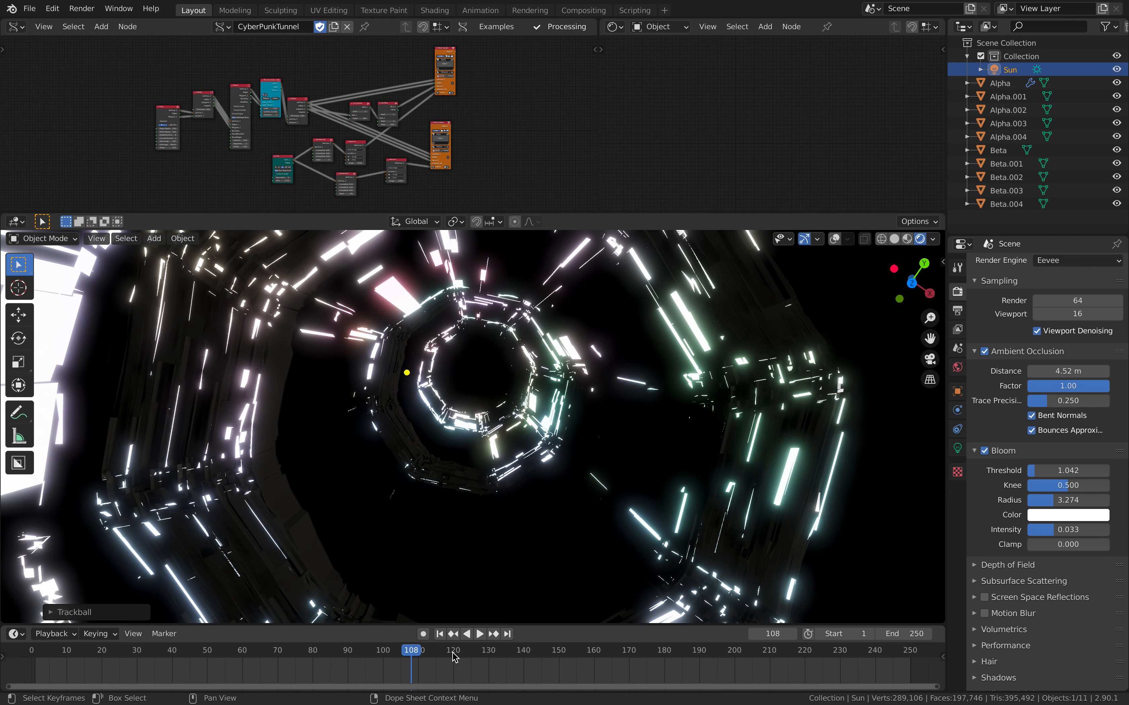
drag(453, 652, 463, 653)
key(space)
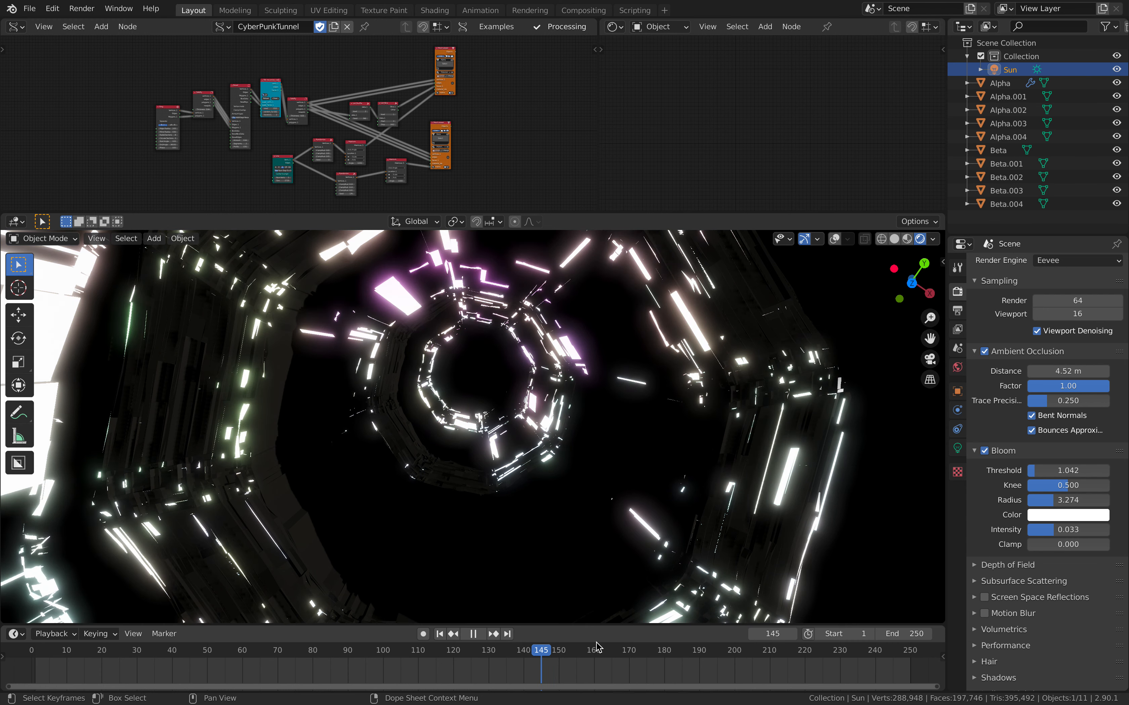
key(space)
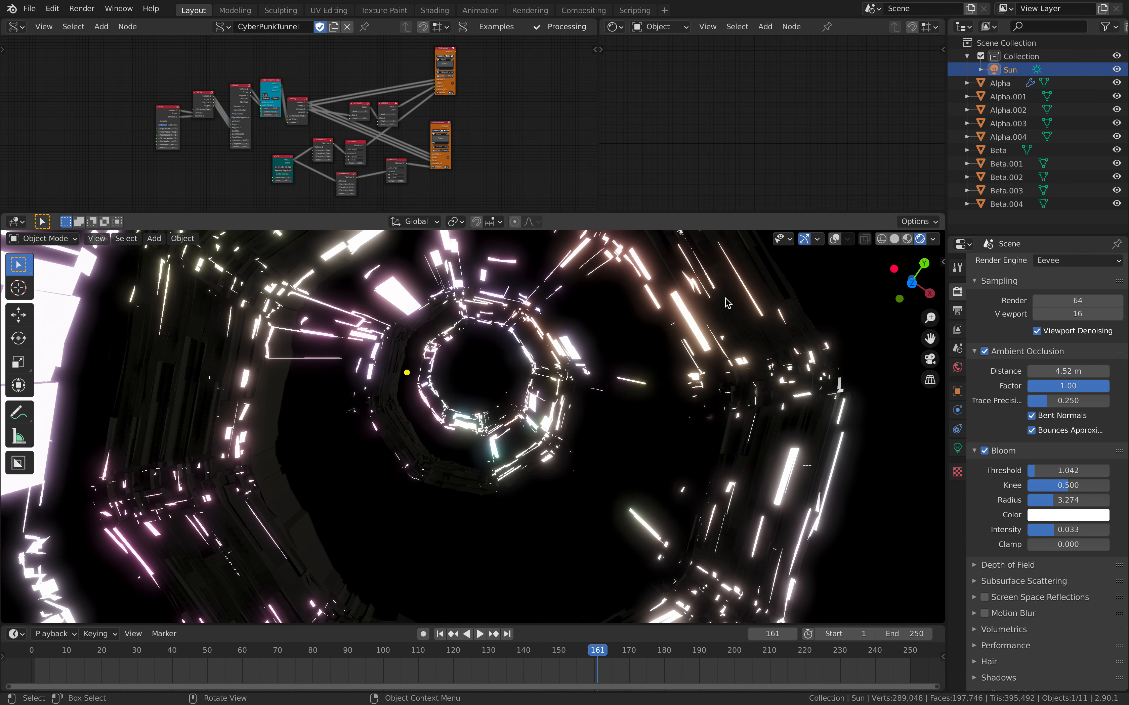
Switch the viewport to solid shading and examine the tunnel geometry from inside and from its open end
click(894, 240)
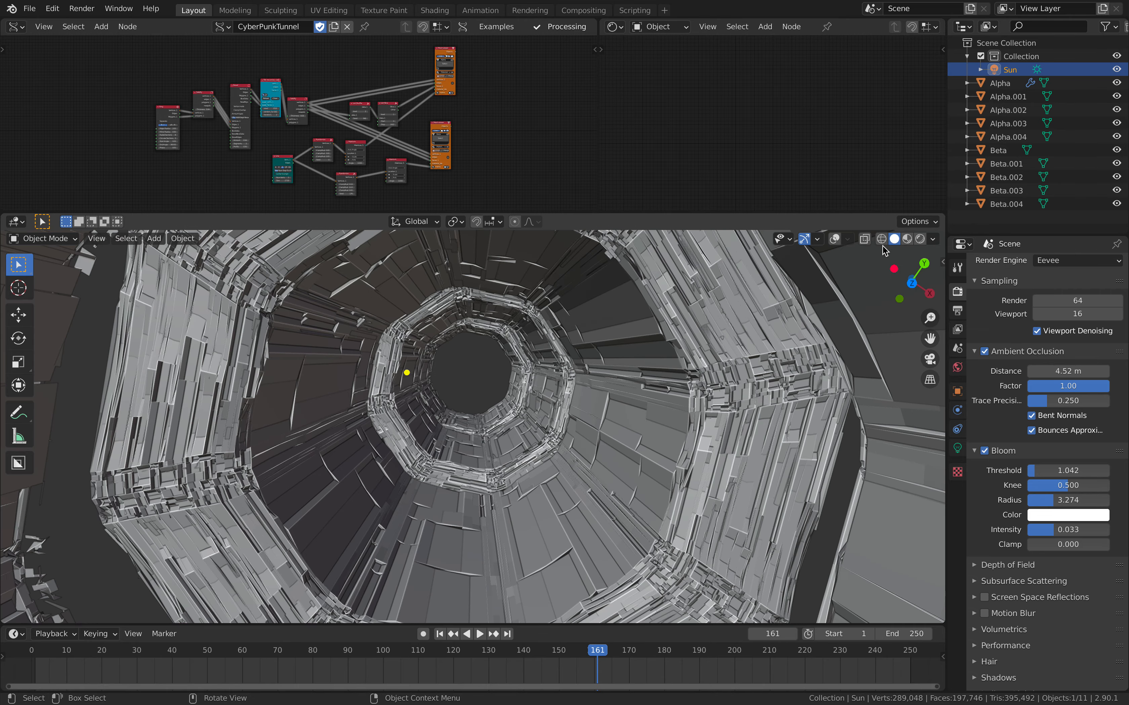
scroll(592, 392, down, 8)
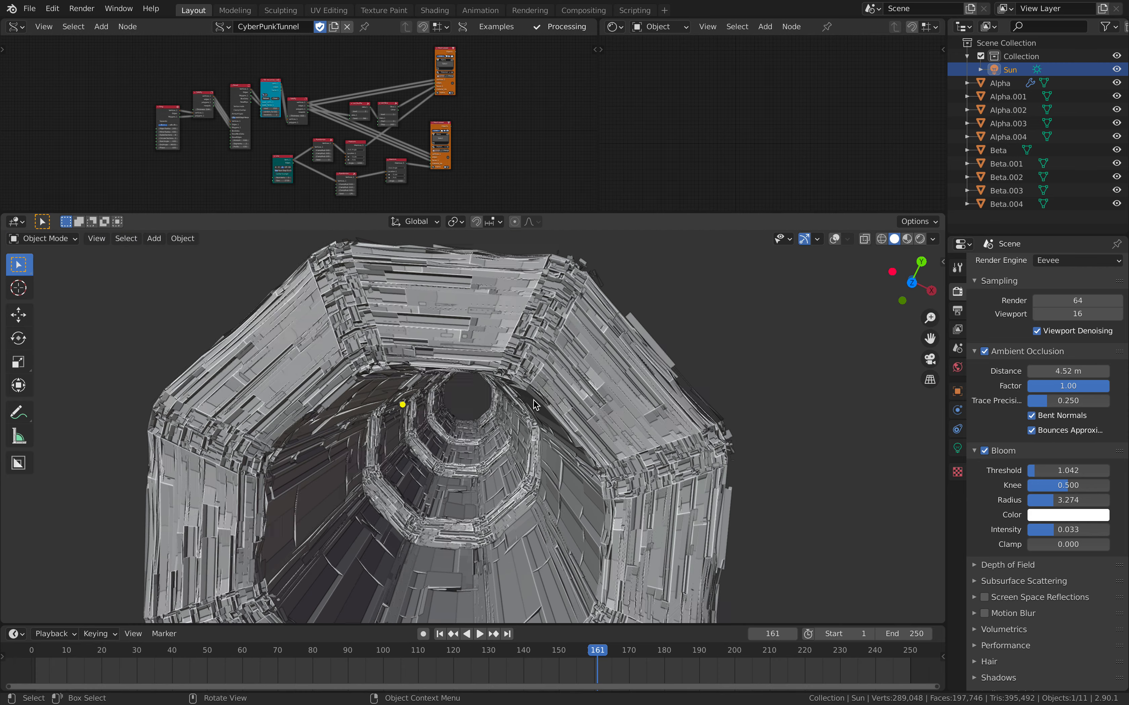
scroll(533, 400, down, 5)
middle_drag(531, 398, 503, 441)
scroll(503, 358, up, 6)
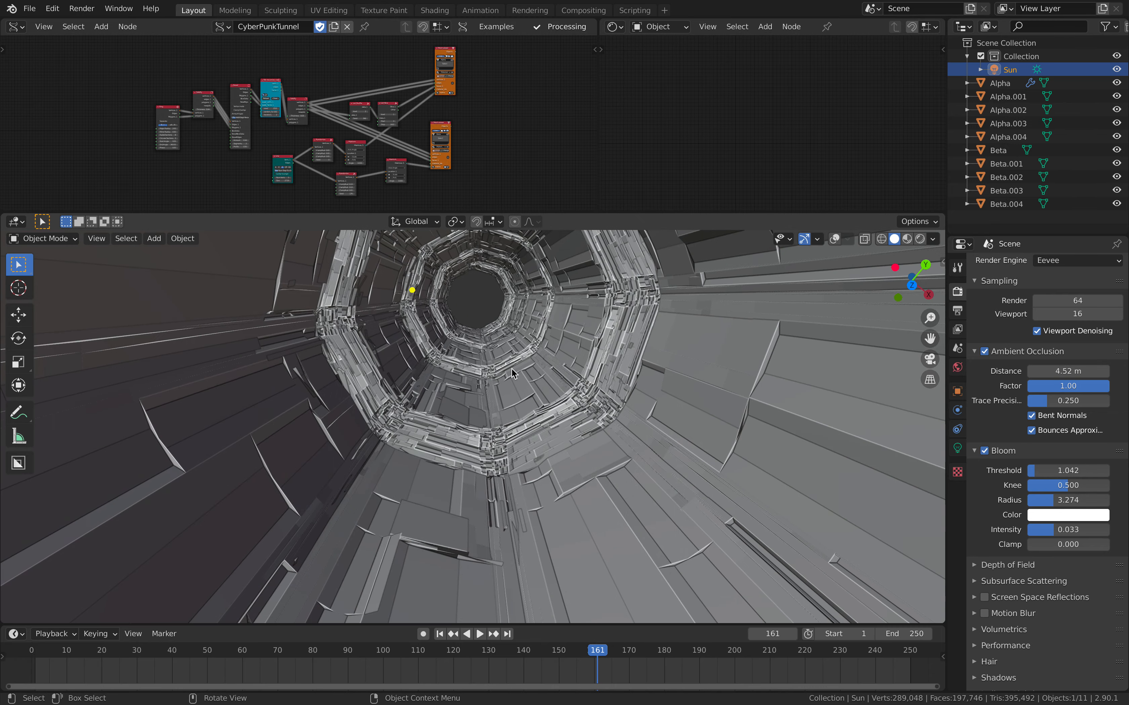
scroll(510, 368, down, 6)
middle_drag(510, 367, 511, 343)
shift+middle_drag(511, 343, 512, 423)
scroll(512, 423, up, 3)
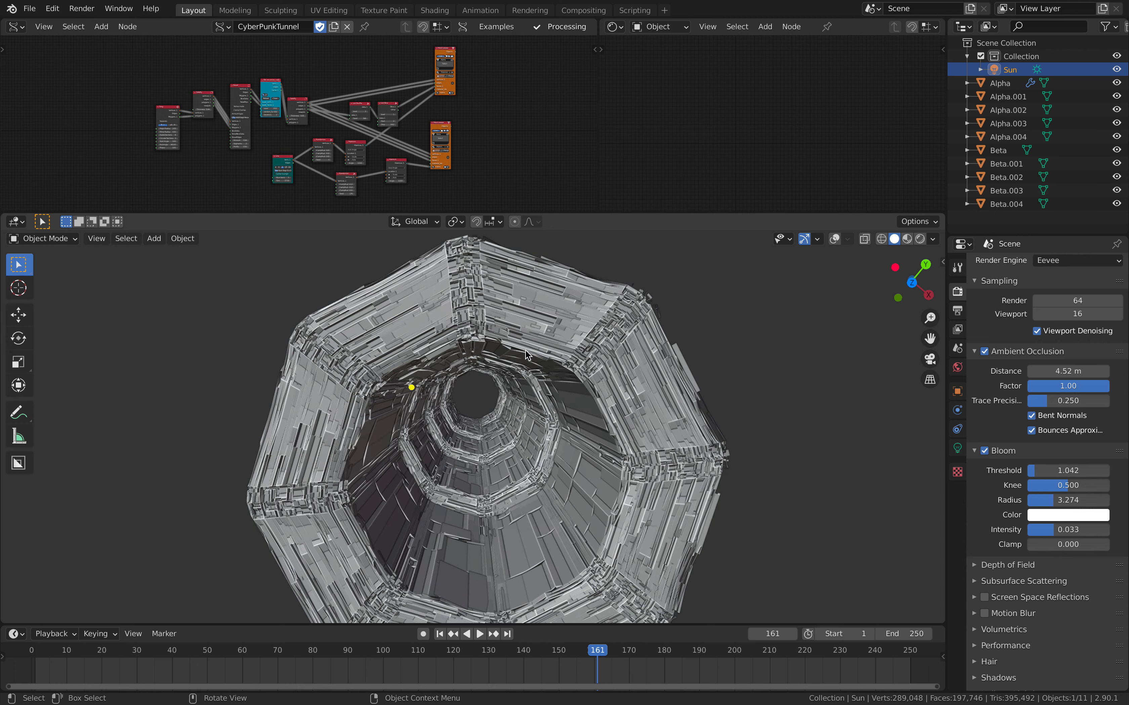
middle_drag(579, 365, 565, 406)
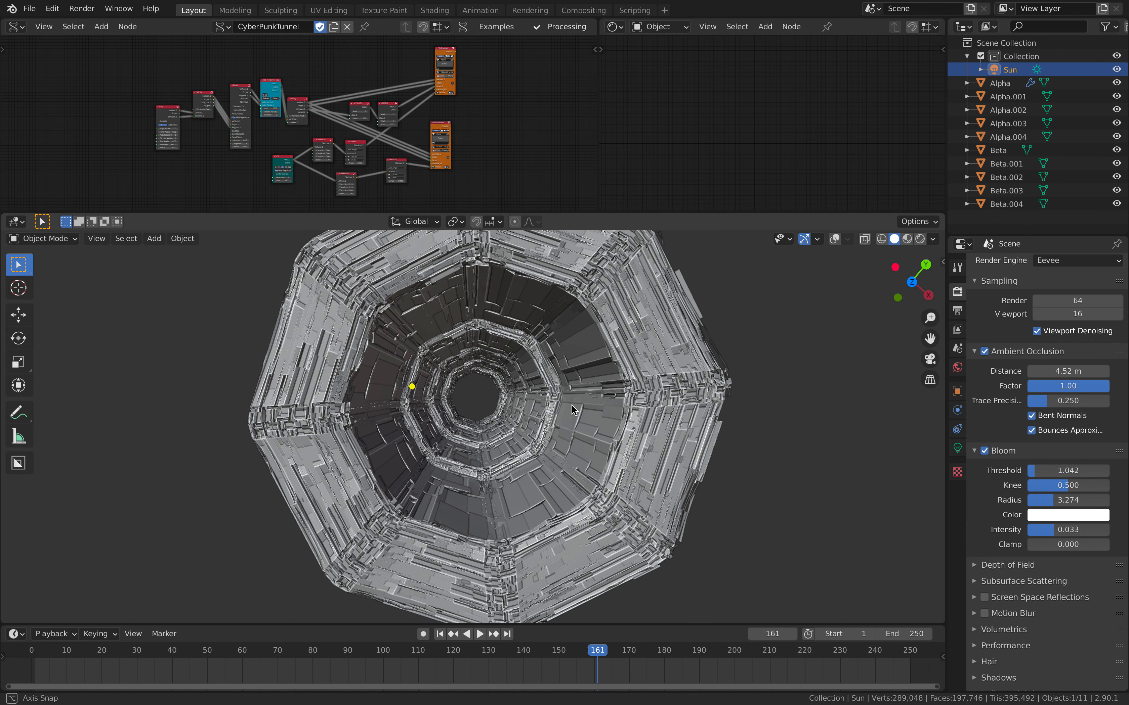
scroll(564, 411, up, 3)
scroll(691, 407, down, 1)
scroll(646, 406, up, 1)
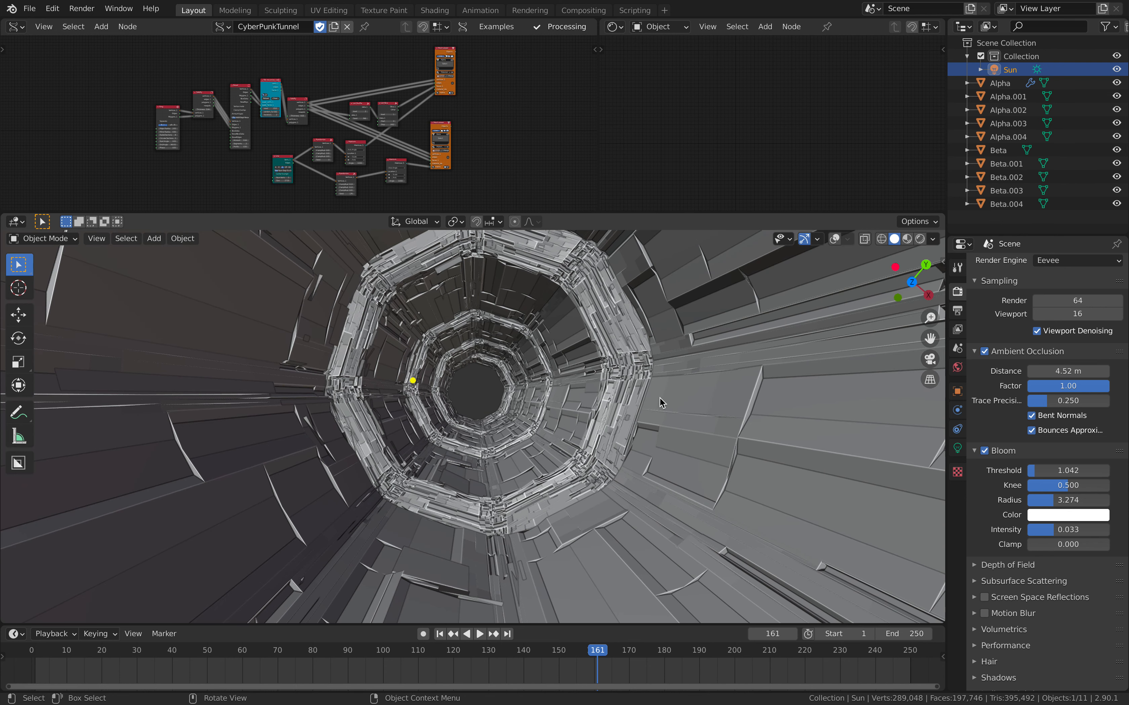
middle_drag(416, 487, 562, 373)
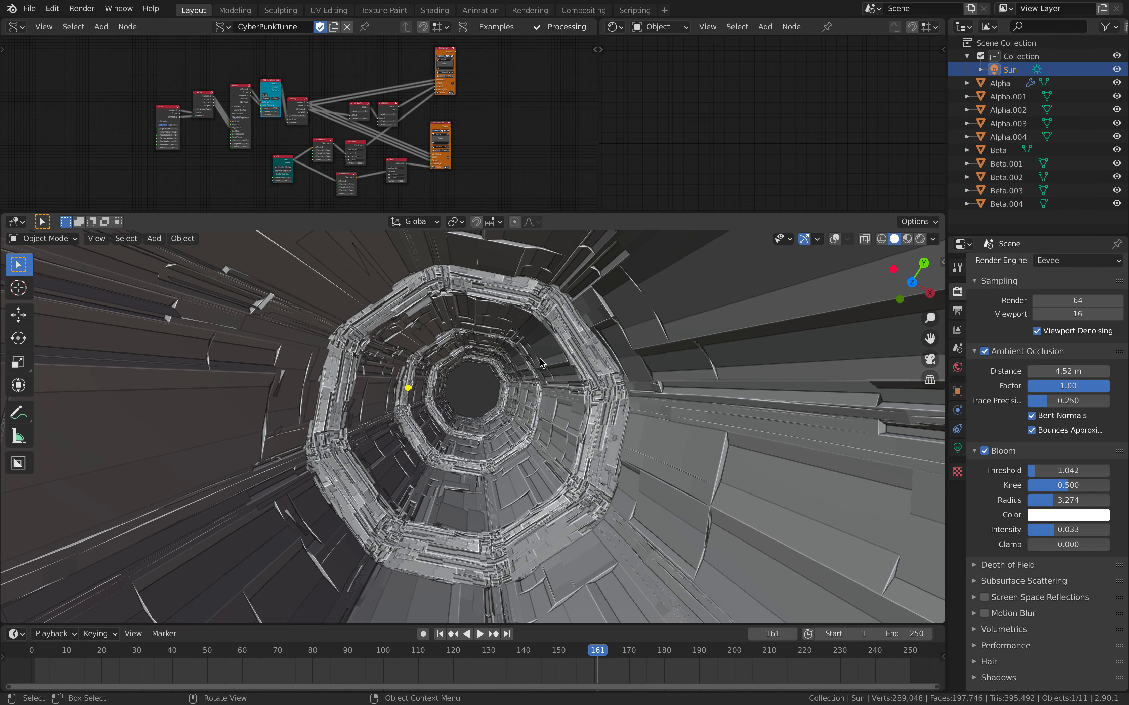
scroll(541, 392, down, 6)
mouse_move(516, 413)
middle_down()
mouse_move(526, 451)
mouse_move(618, 364)
mouse_move(521, 395)
middle_up()
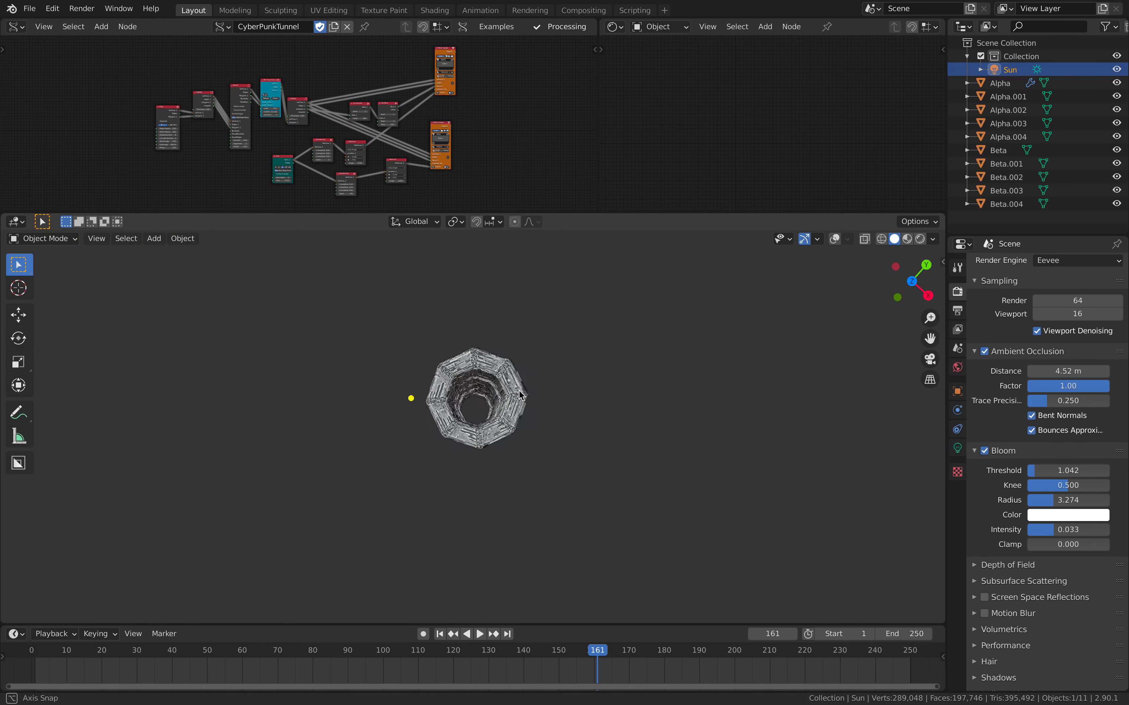
scroll(520, 395, up, 6)
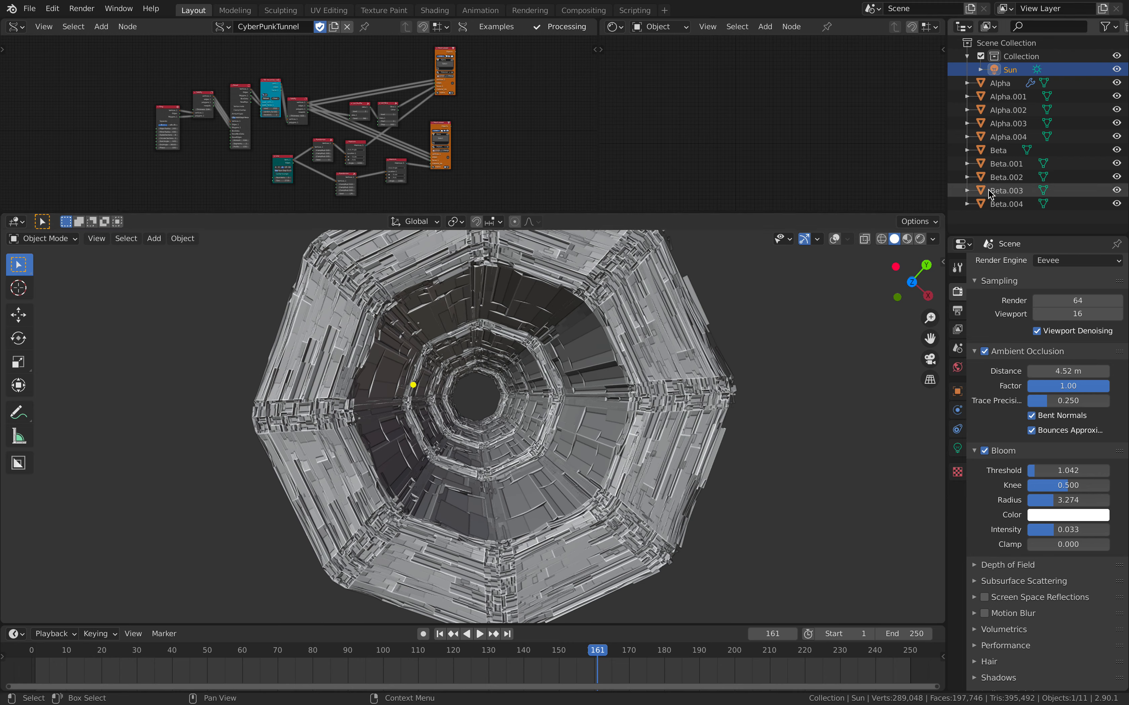
Move Beta through Beta.004 together out of the Alpha tunnel to stand beside it, and select Alpha.004
click(997, 152)
shift+click(1003, 202)
scroll(490, 420, down, 4)
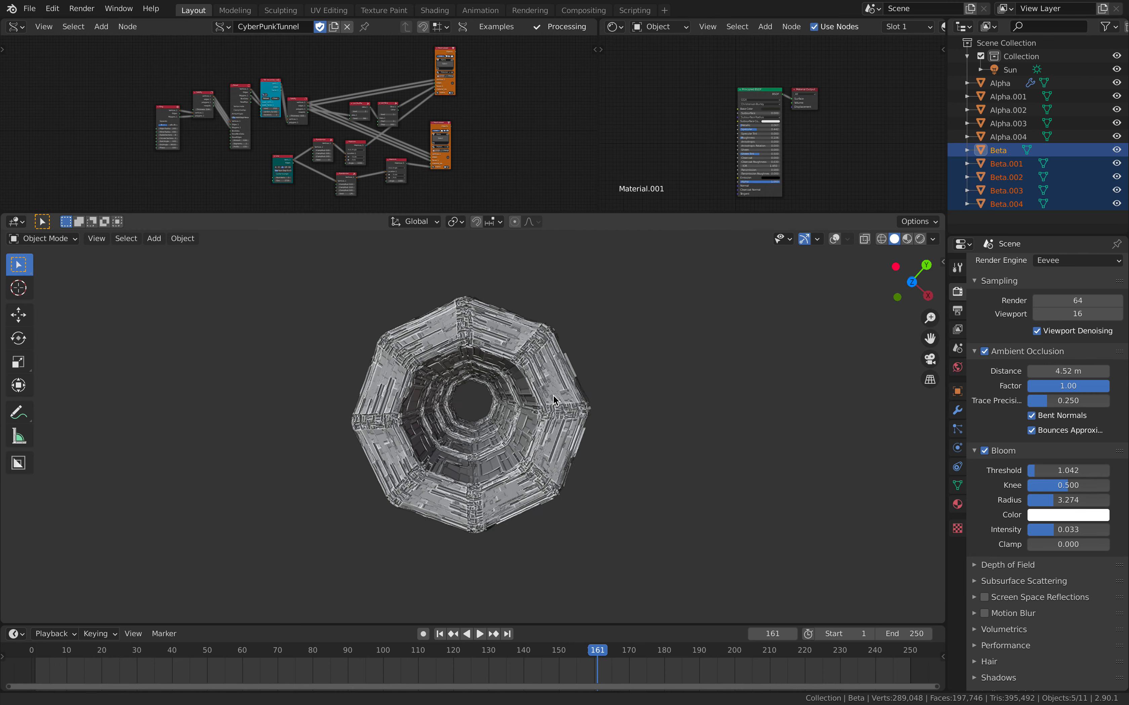
key(g)
key(x)
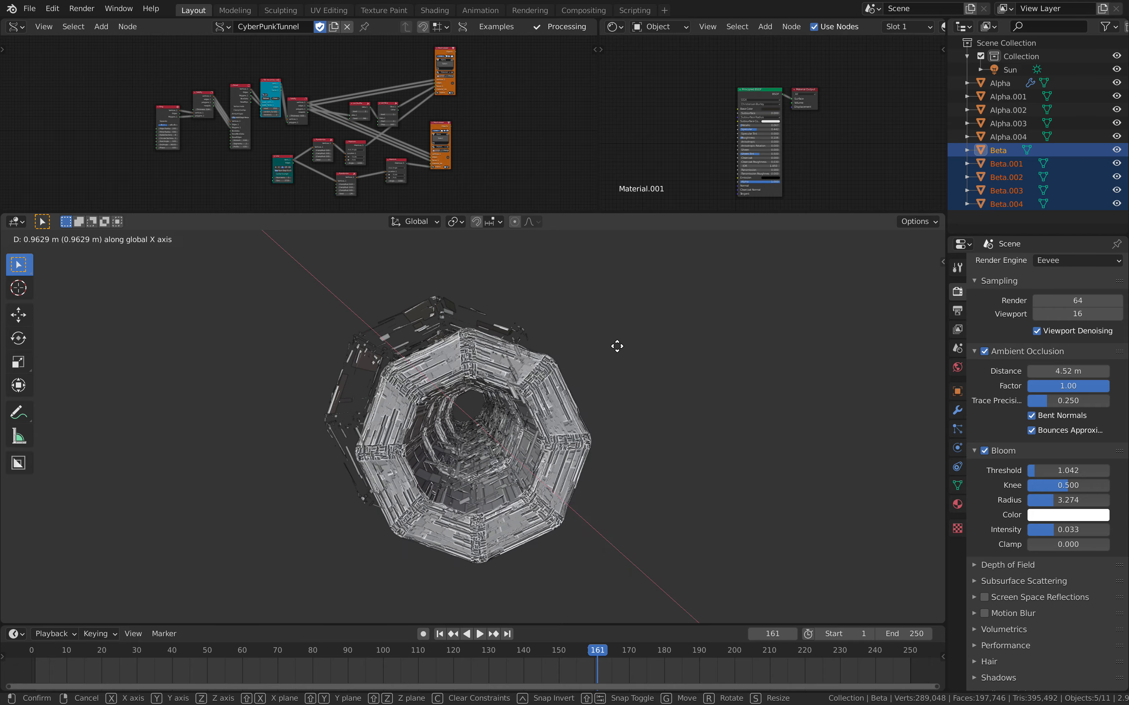
click(615, 343)
key(g)
click(460, 329)
shift+middle_drag(453, 328, 568, 322)
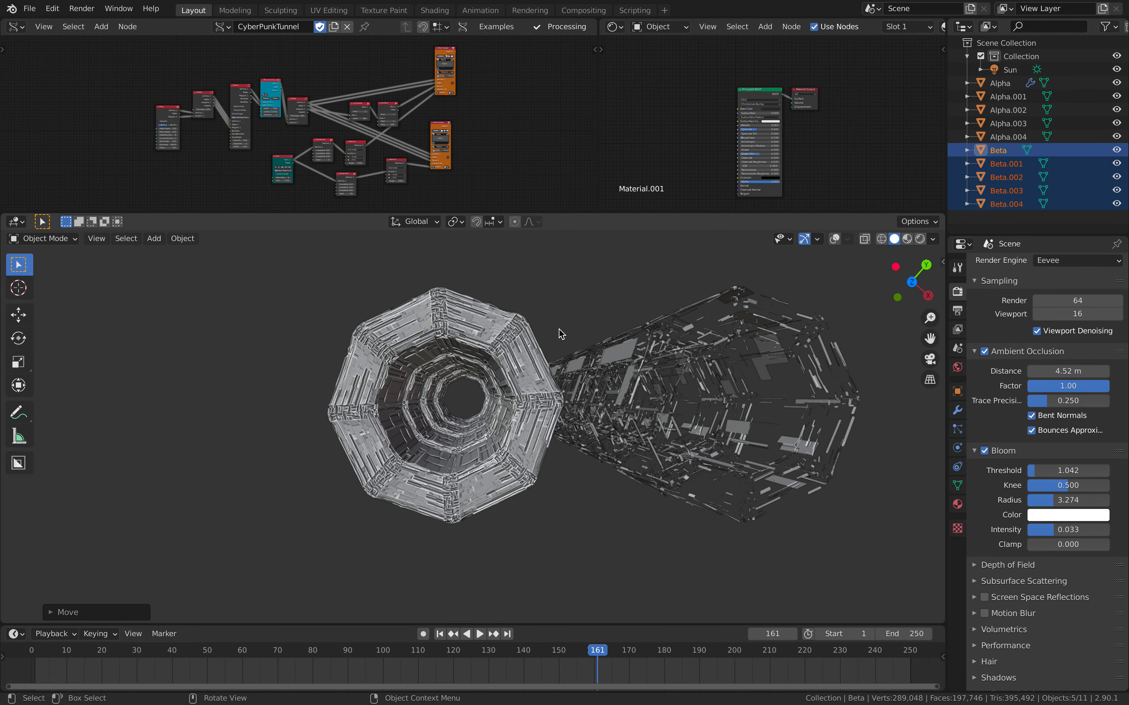
click(712, 364)
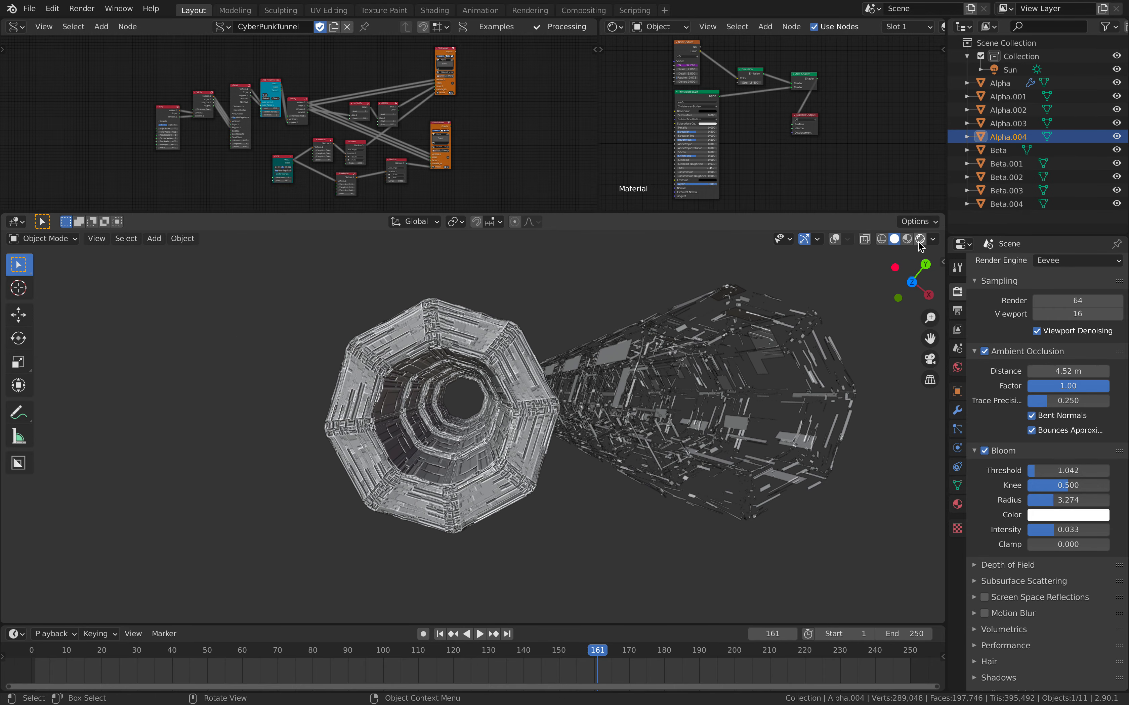
Switch the viewport to rendered shading and compare the separated Alpha and Beta tunnel parts
click(919, 238)
middle_drag(732, 358, 592, 335)
scroll(559, 373, up, 3)
scroll(559, 373, up, 2)
scroll(497, 343, down, 3)
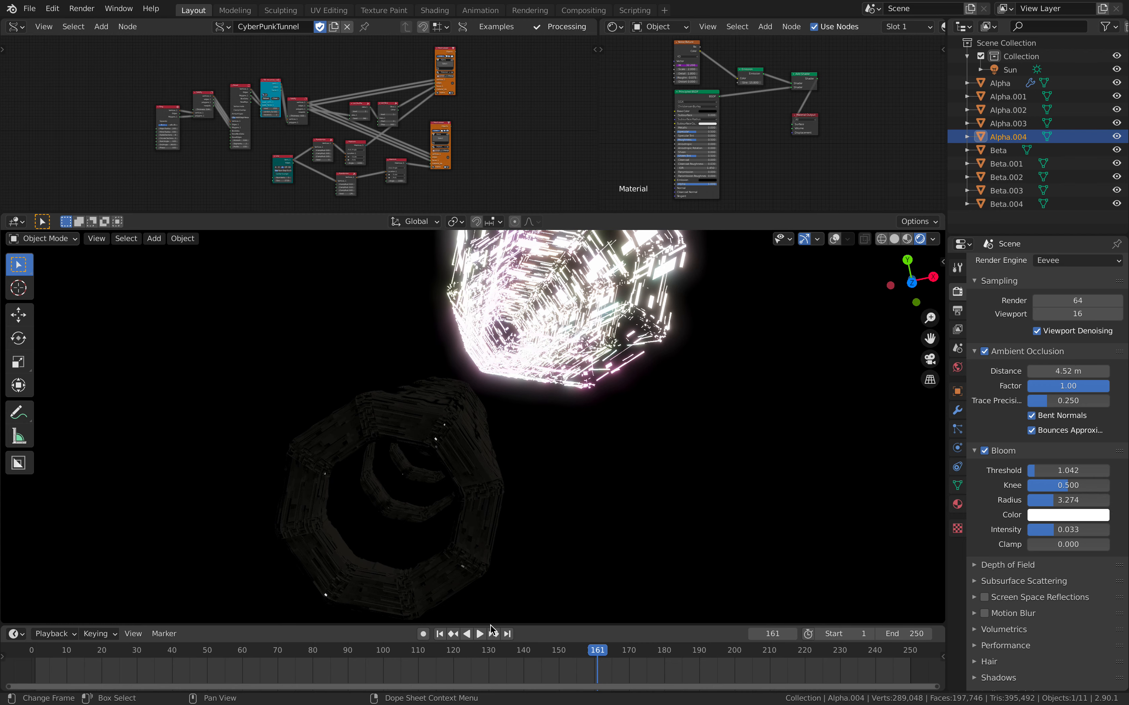
Set the current frame to 124 and display the tunnel in material preview shading
click(468, 653)
middle_drag(493, 486, 541, 359)
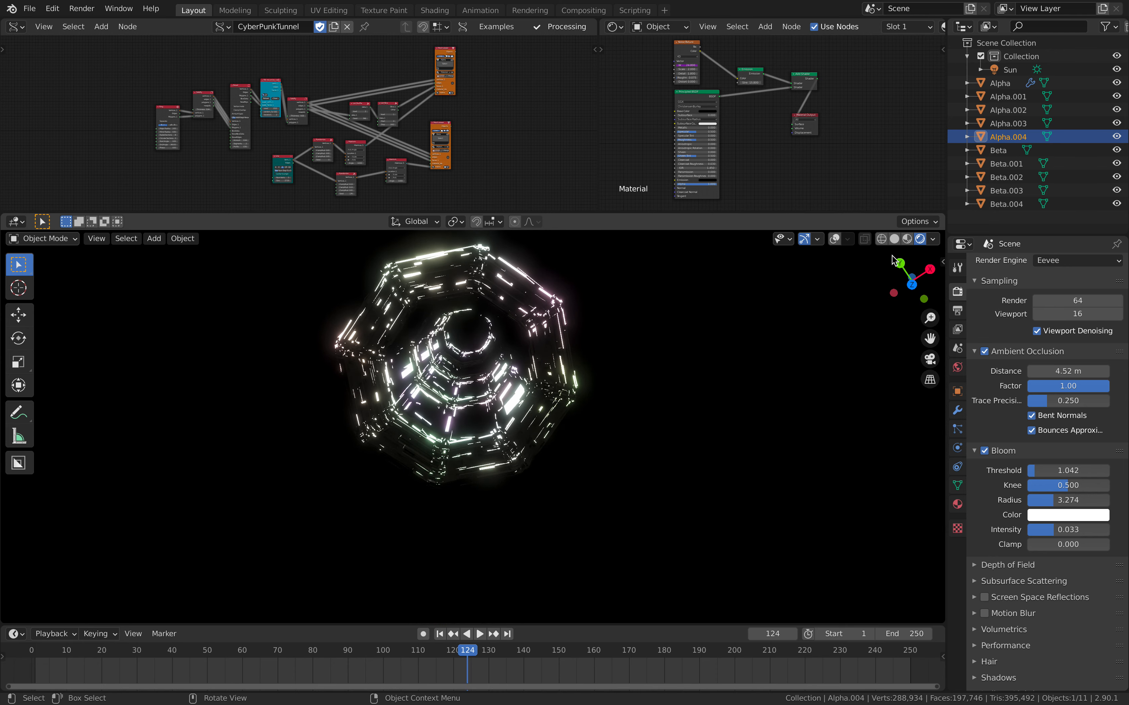
click(906, 240)
mouse_move(650, 379)
middle_down()
mouse_move(650, 392)
mouse_move(589, 392)
middle_up()
scroll(651, 386, up, 4)
middle_drag(693, 321, 660, 341)
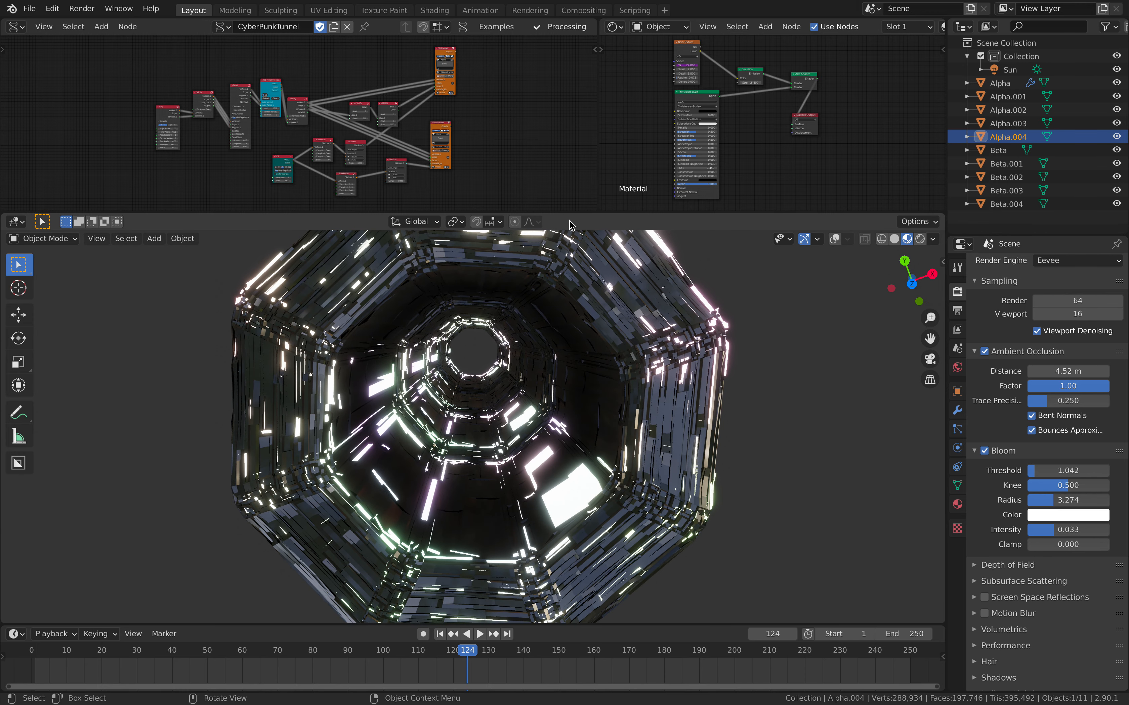
Make the CyberPunkTunnel node editor taller and wider, and bring its Line and Randomize nodes into close view
drag(570, 214, 581, 335)
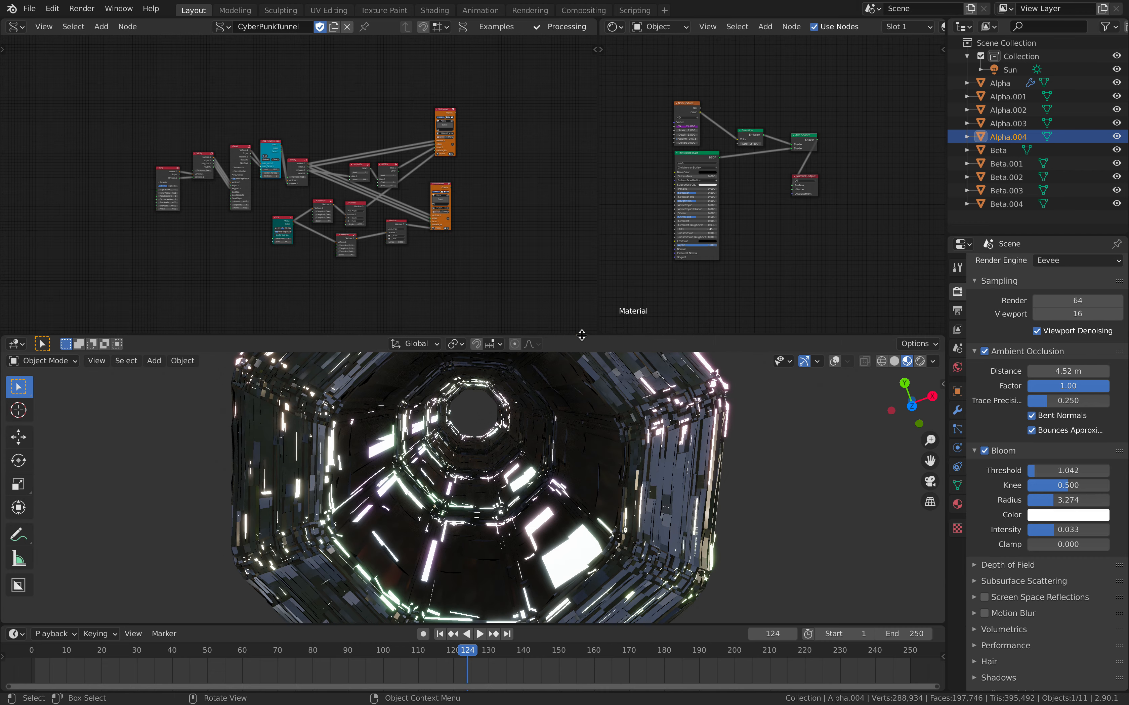
drag(598, 239, 749, 240)
scroll(495, 238, up, 2)
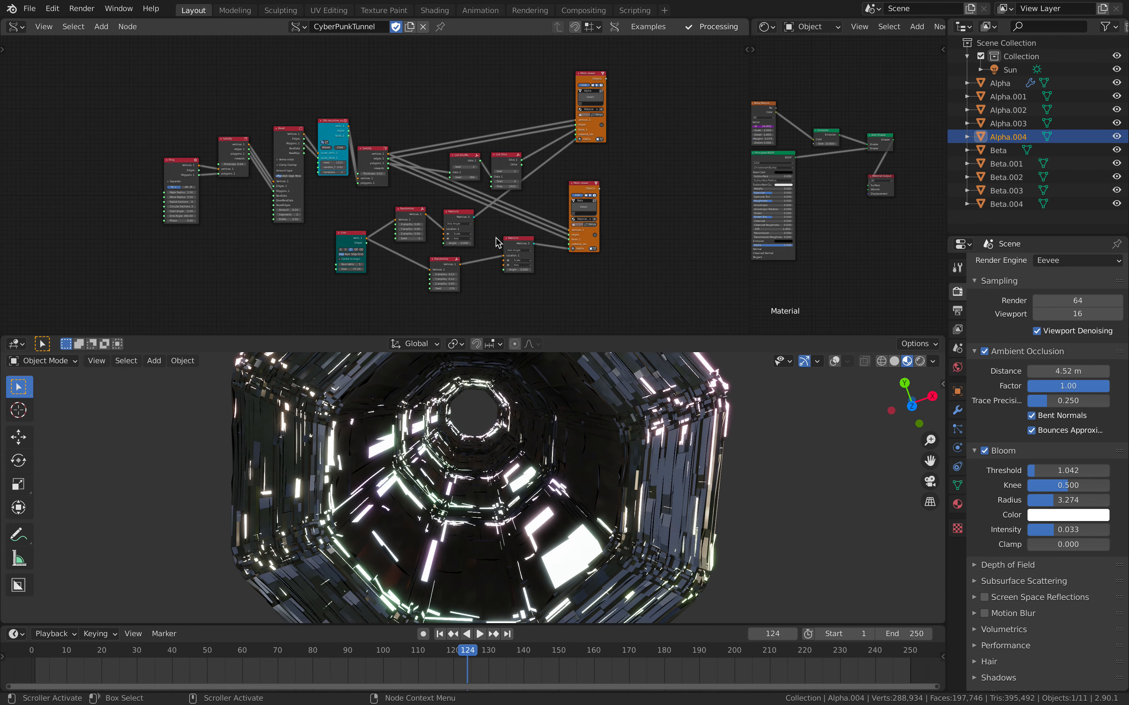
scroll(496, 238, up, 5)
middle_drag(477, 463, 516, 488)
scroll(497, 468, up, 4)
scroll(293, 259, down, 1)
middle_drag(293, 259, 370, 239)
Examine the Line, Randomize and Matrix In nodes that place the tunnel segments, and their links to the Mesh viewer nodes
drag(175, 177, 177, 165)
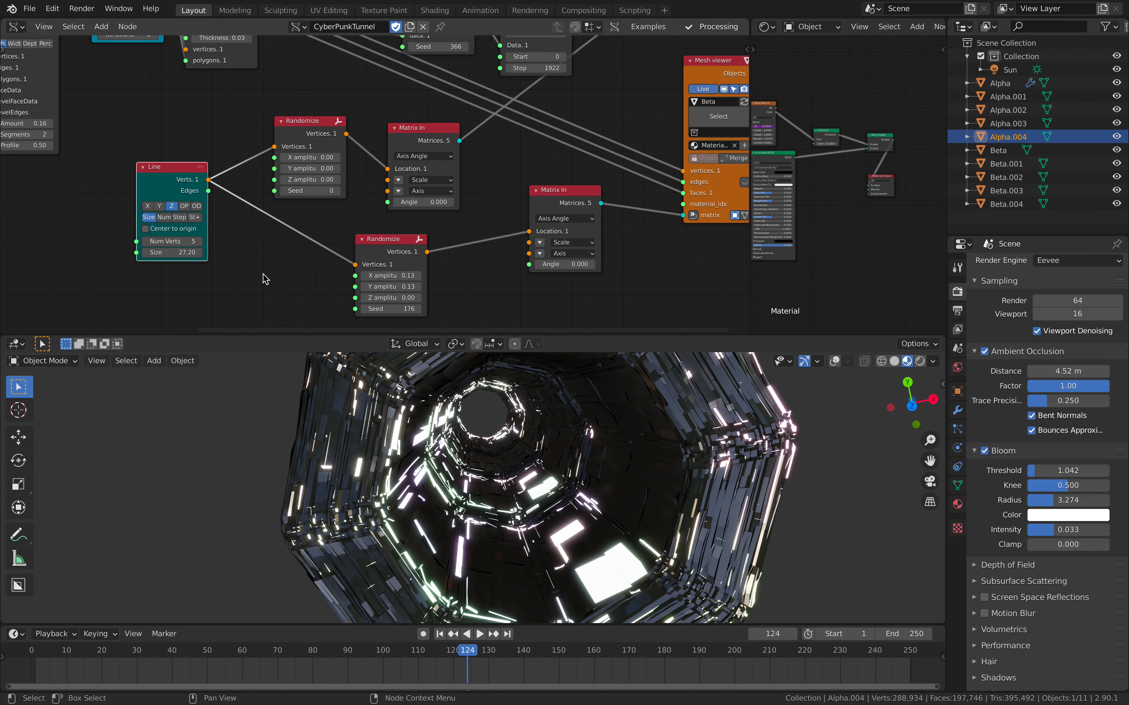
middle_drag(262, 275, 250, 278)
middle_drag(472, 501, 496, 449)
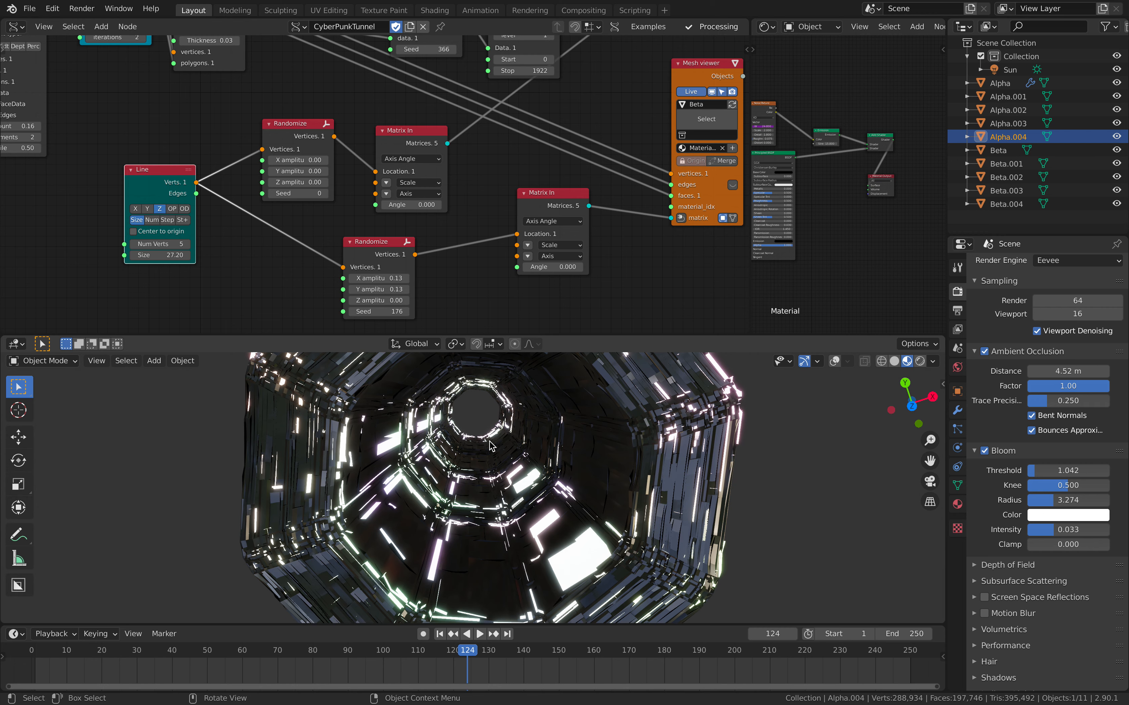
middle_drag(436, 309, 422, 300)
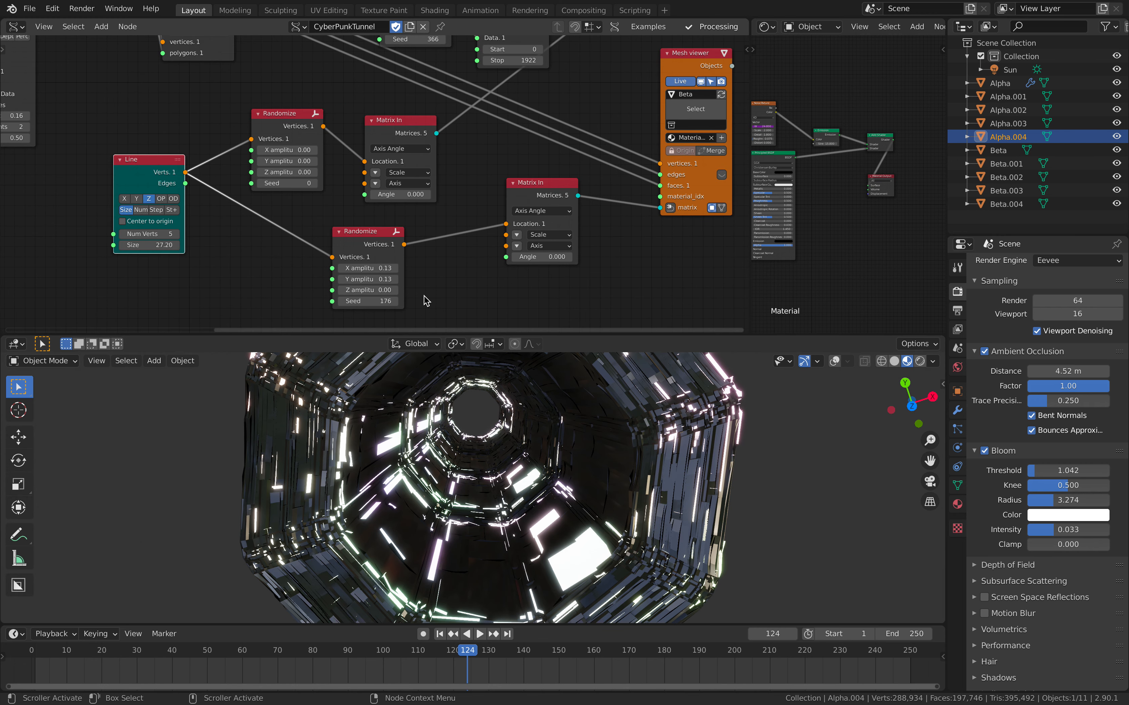
drag(374, 237, 368, 230)
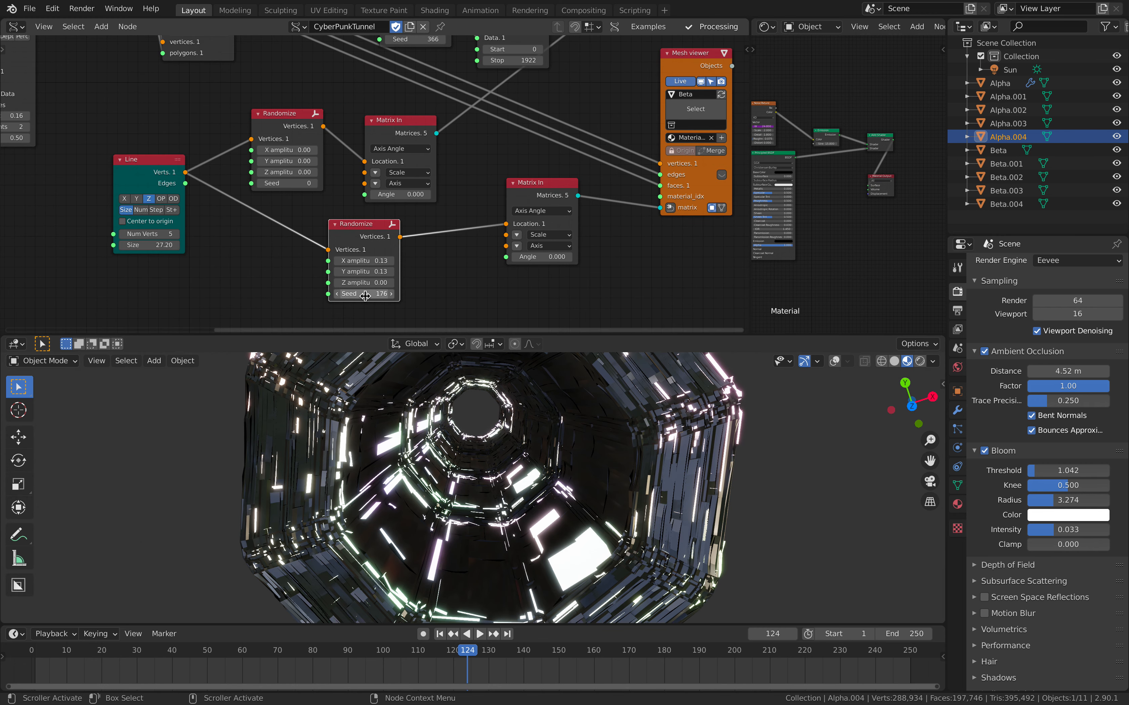
middle_drag(534, 244, 537, 287)
scroll(378, 200, down, 3)
middle_drag(416, 233, 411, 276)
scroll(490, 228, up, 3)
middle_drag(491, 230, 414, 291)
scroll(354, 187, up, 1)
drag(338, 150, 326, 143)
Examine the start of the node chain, from the Ring node through the Solidify and Bevel nodes
mouse_move(309, 154)
middle_down()
mouse_move(466, 181)
mouse_move(317, 162)
middle_up()
scroll(318, 162, down, 1)
scroll(410, 177, down, 1)
middle_drag(401, 175, 632, 167)
scroll(335, 173, down, 1)
middle_drag(277, 213, 408, 166)
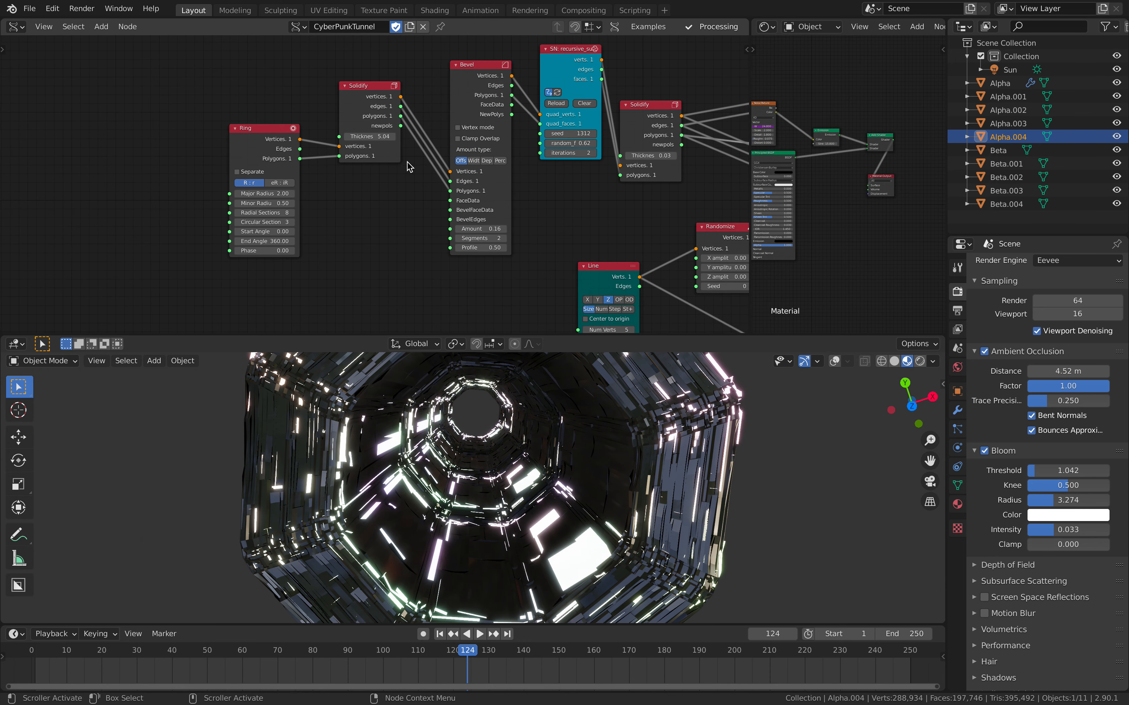
scroll(355, 156, up, 1)
middle_drag(299, 149, 385, 152)
drag(327, 138, 301, 129)
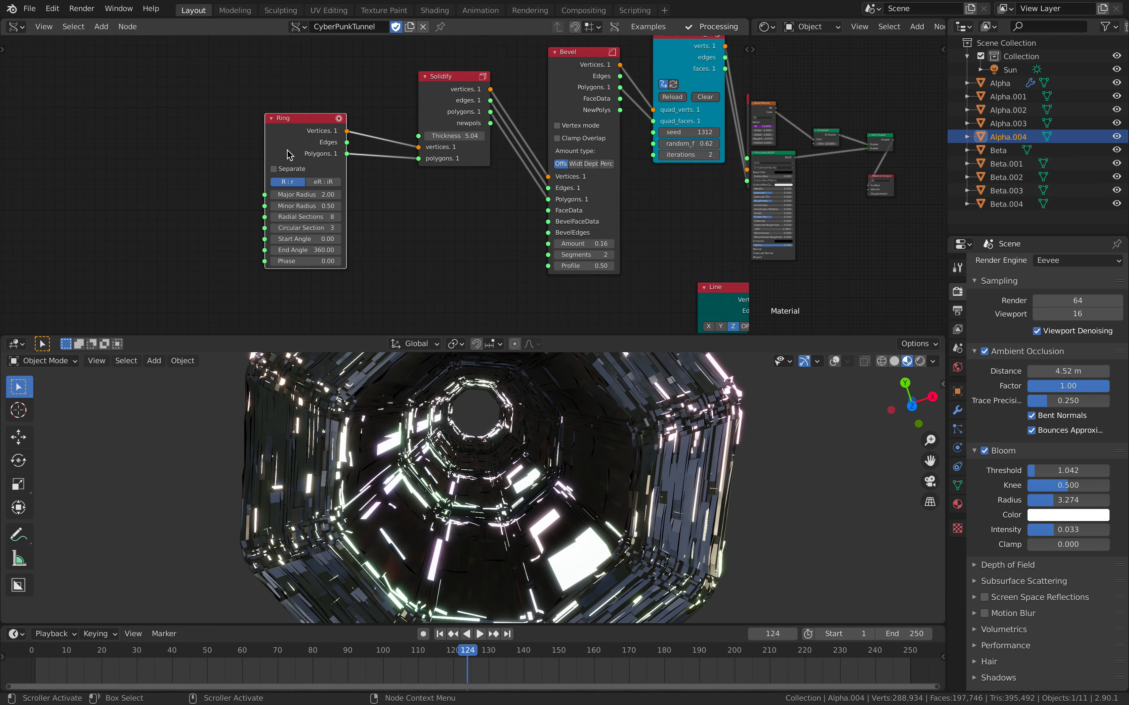
scroll(297, 225, up, 2)
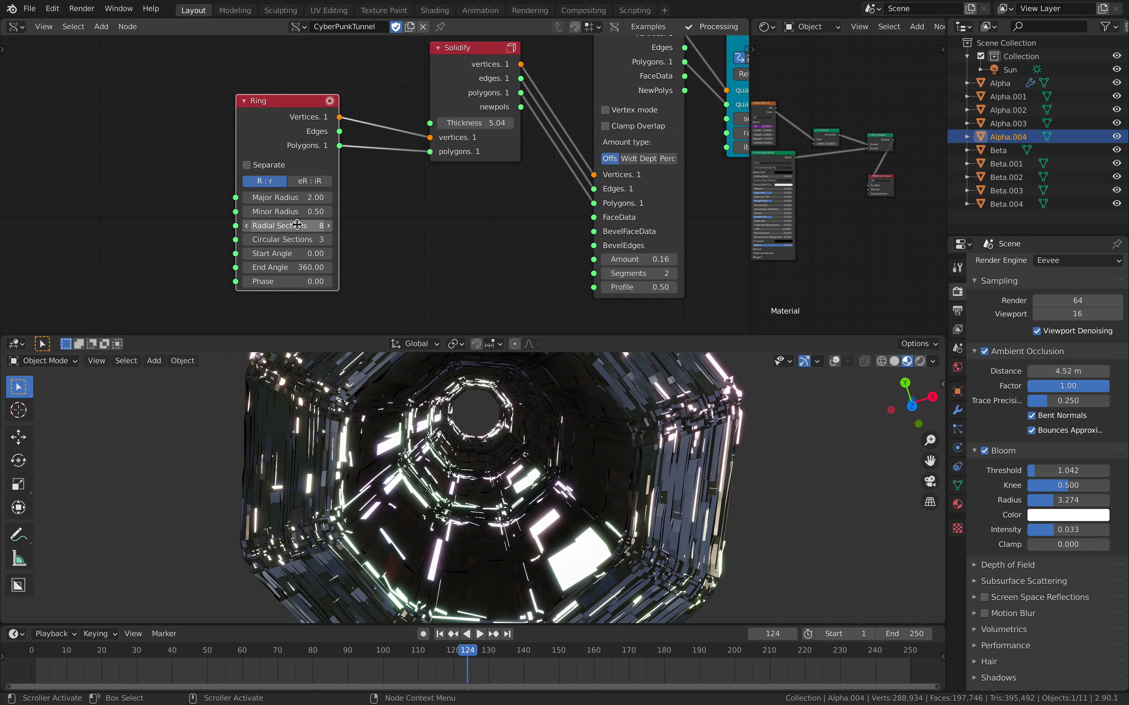
Set the thickness of the Solidify node connected to the Ring node to 8
middle_drag(422, 235, 270, 221)
scroll(266, 220, down, 2)
drag(263, 96, 261, 100)
click(264, 164)
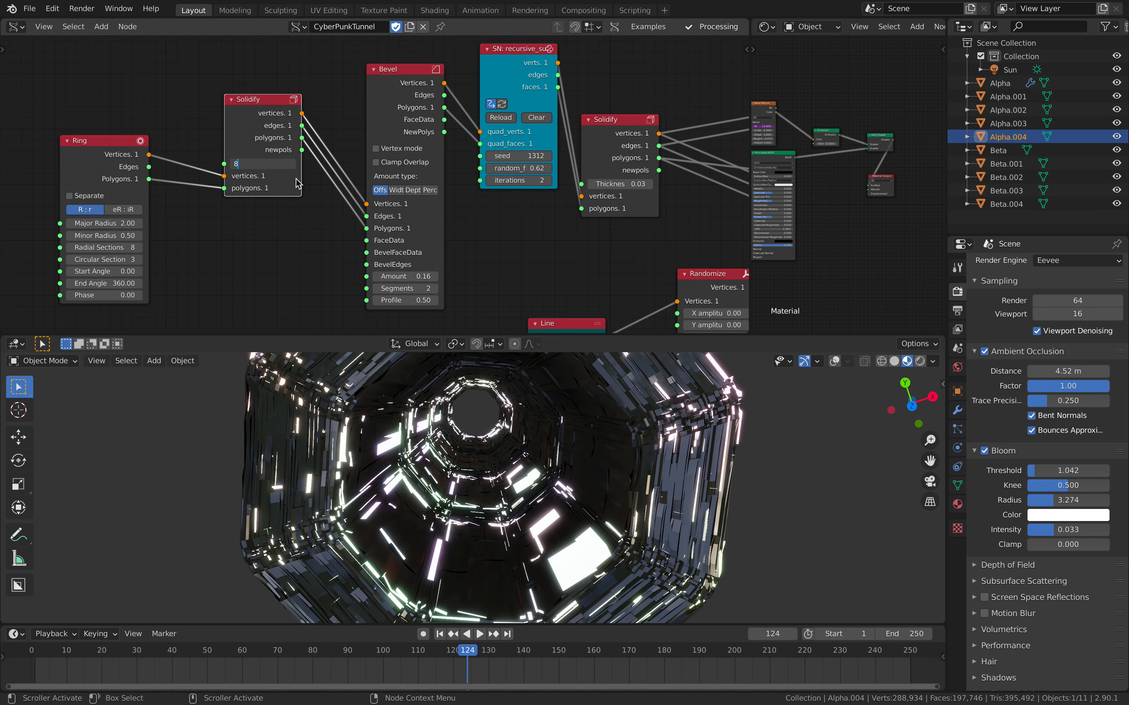
key(Return)
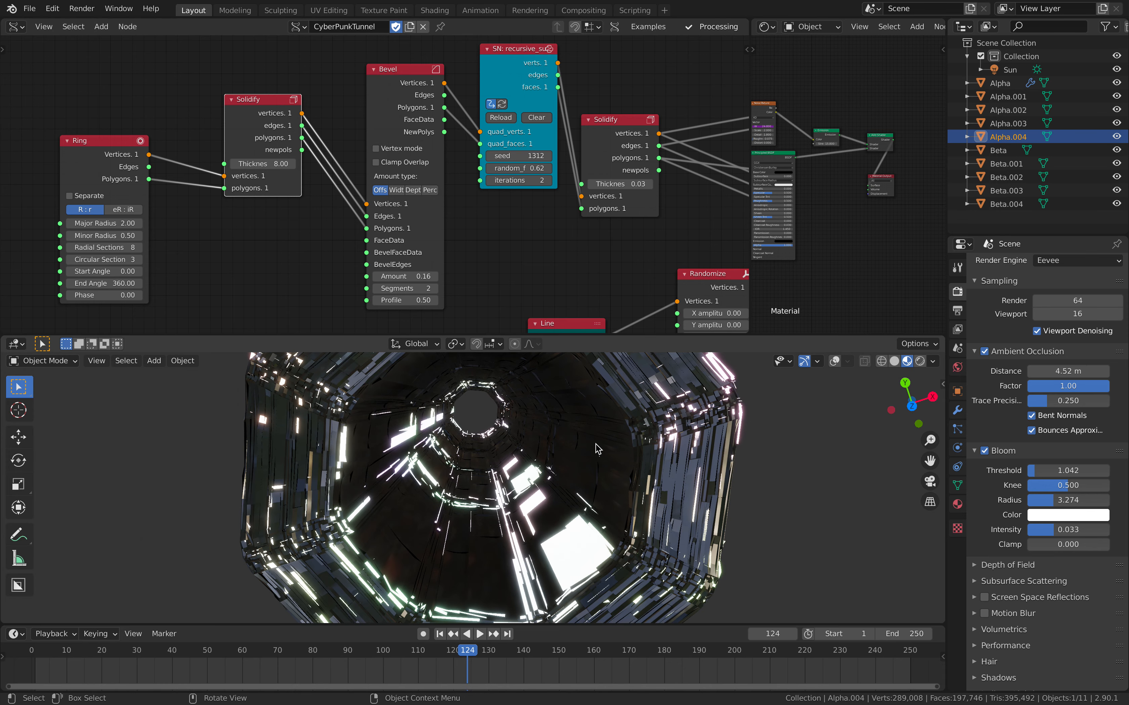
Set the thickness of the first Solidify node to 3
click(264, 164)
text(8.0)
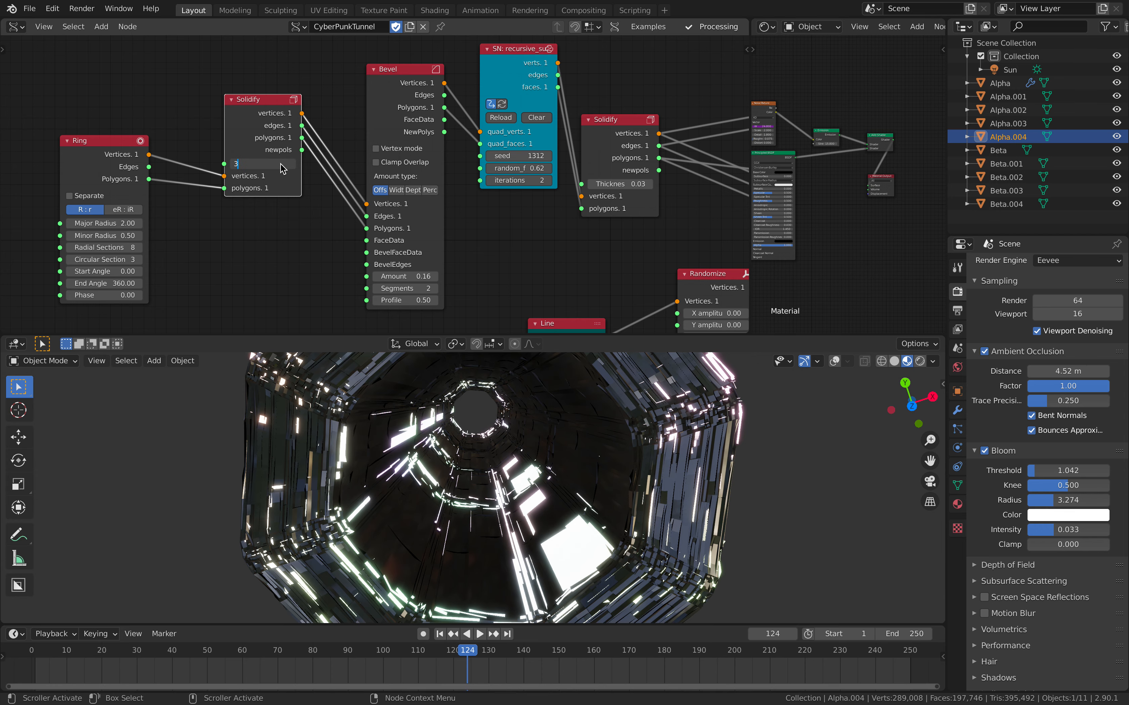
key(Return)
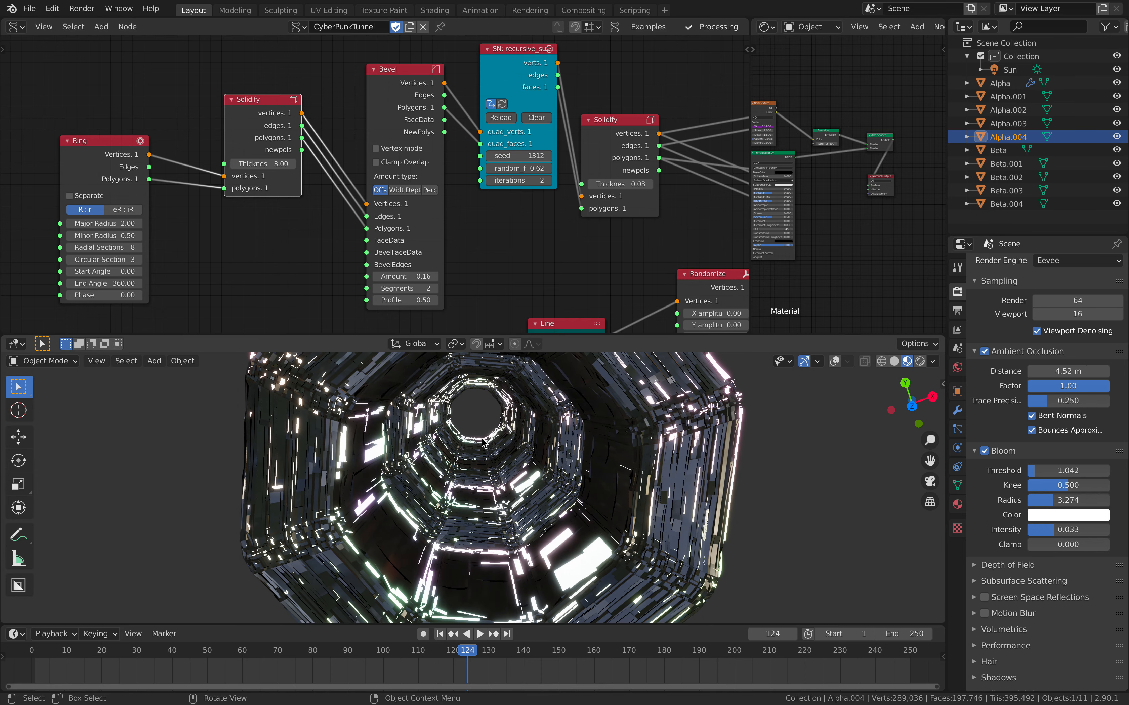
Set the first Solidify node's thickness to 5 with the whole tunnel in view
scroll(483, 434, down, 4)
middle_drag(498, 479, 496, 465)
click(276, 164)
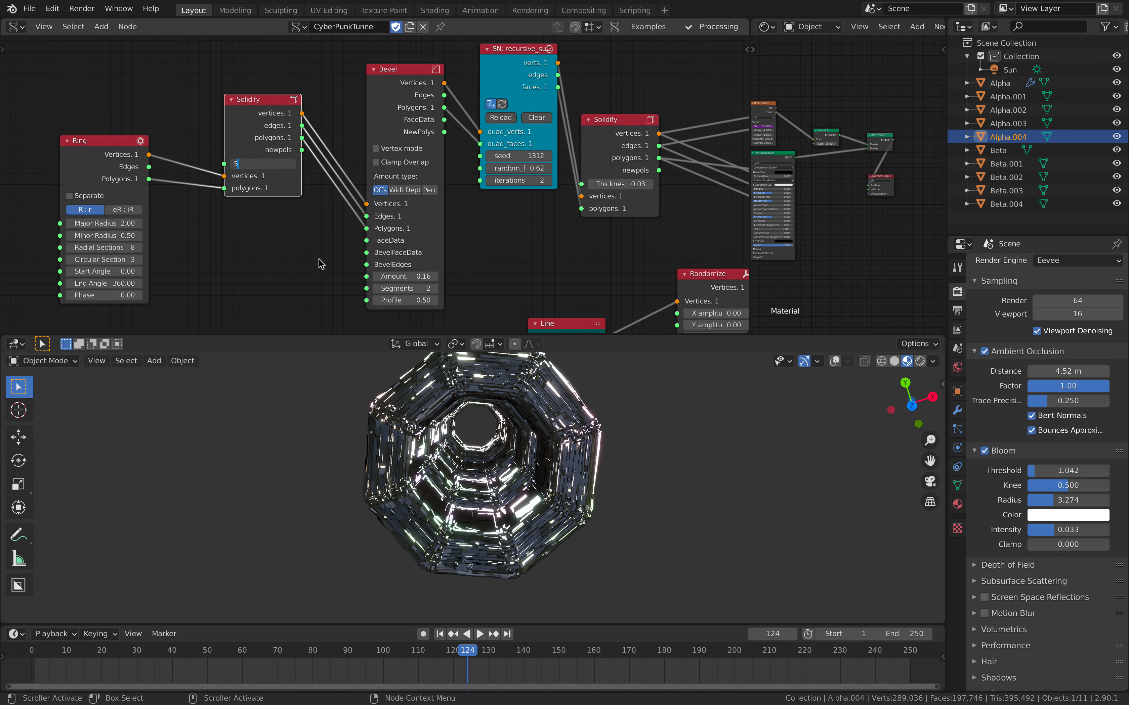
key(Return)
Set the Ring node's radial sections to 6
click(133, 249)
text(6)
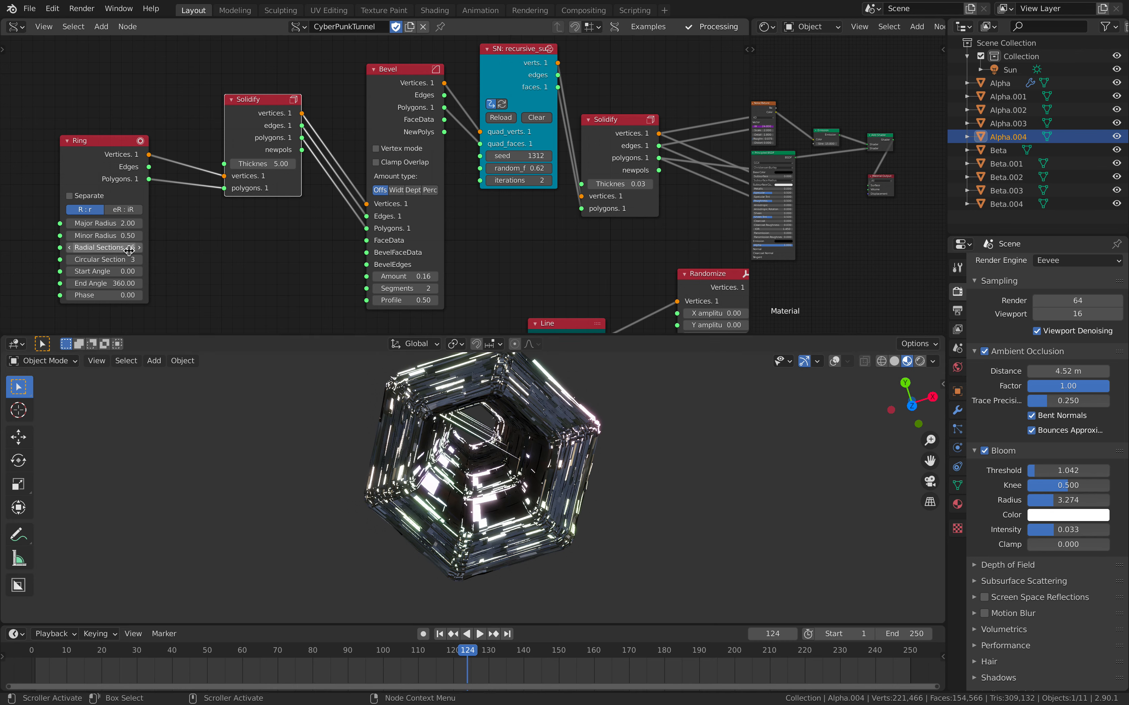
Set the Ring node's radial sections to 8 and shift the Bevel node slightly
key(Return)
middle_drag(420, 107, 359, 120)
drag(342, 86, 330, 81)
scroll(327, 173, up, 1)
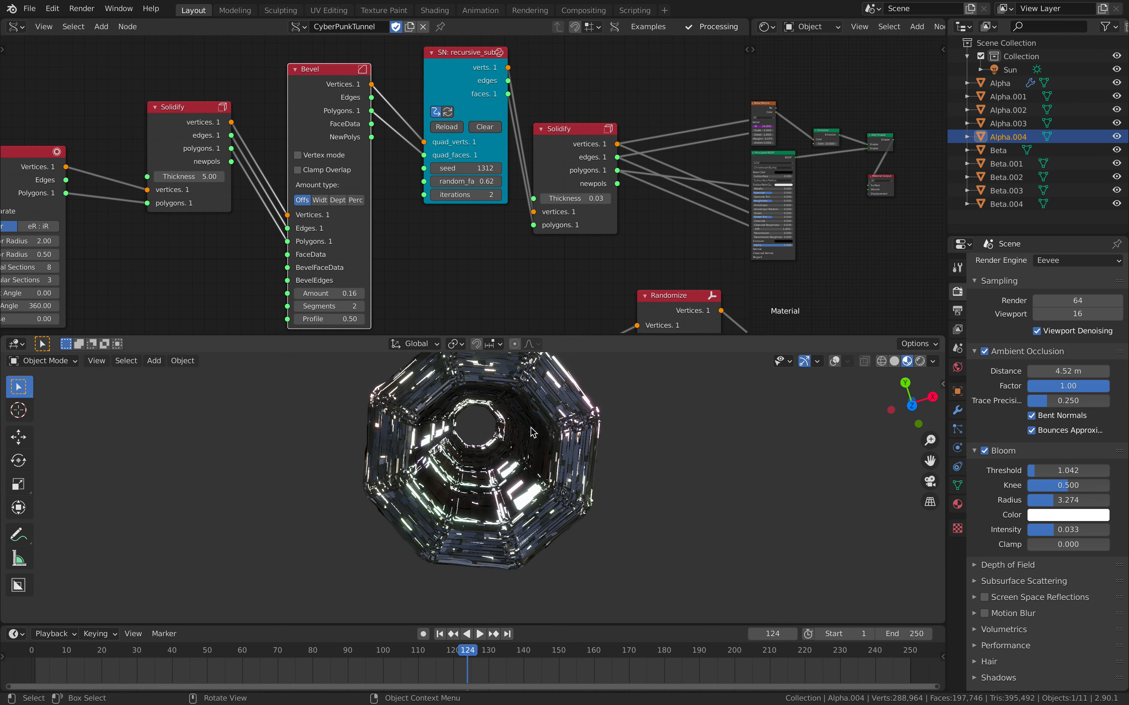
Reposition the recursive subdivision node between the Bevel node and the second Solidify node
scroll(404, 227, up, 1)
middle_drag(405, 227, 285, 246)
drag(338, 77, 318, 83)
drag(373, 126, 393, 126)
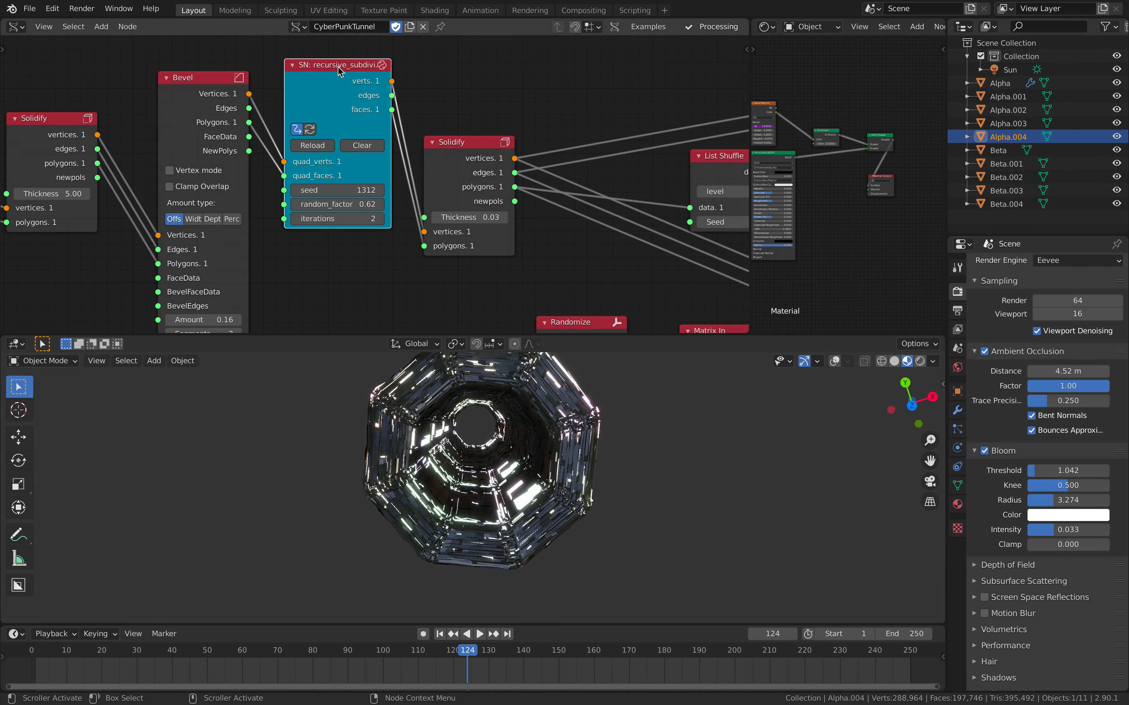
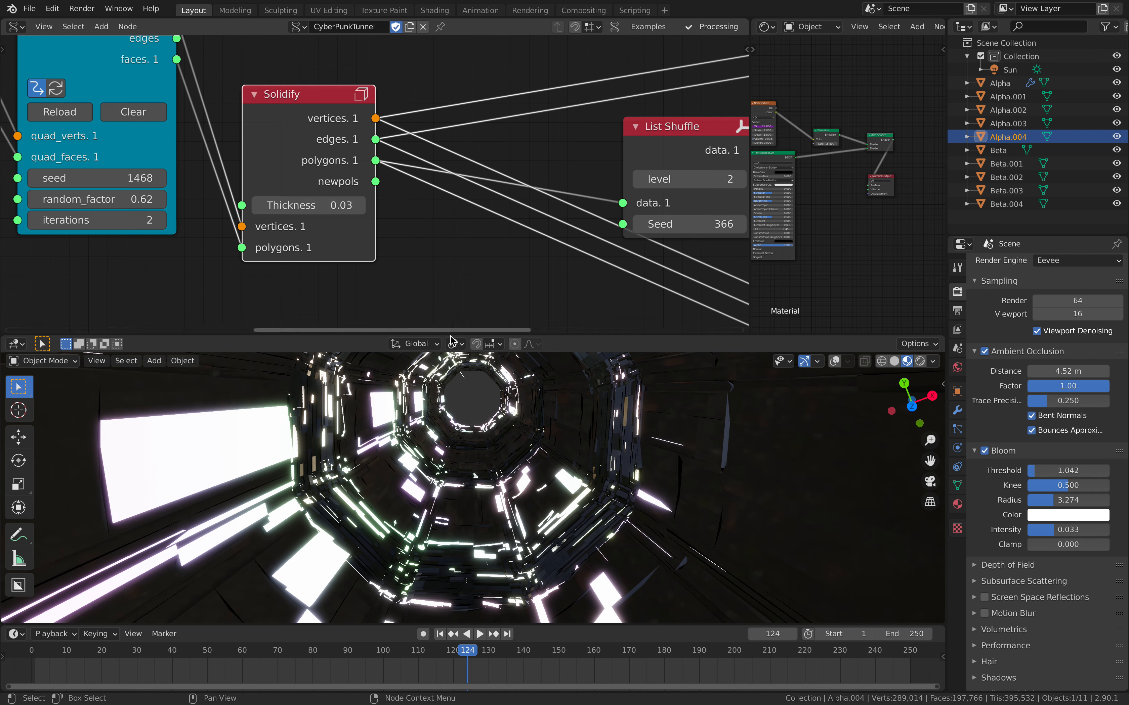
Show more of the tunnel and reposition the Solidify node that follows the recursive subdivision node
scroll(509, 457, down, 5)
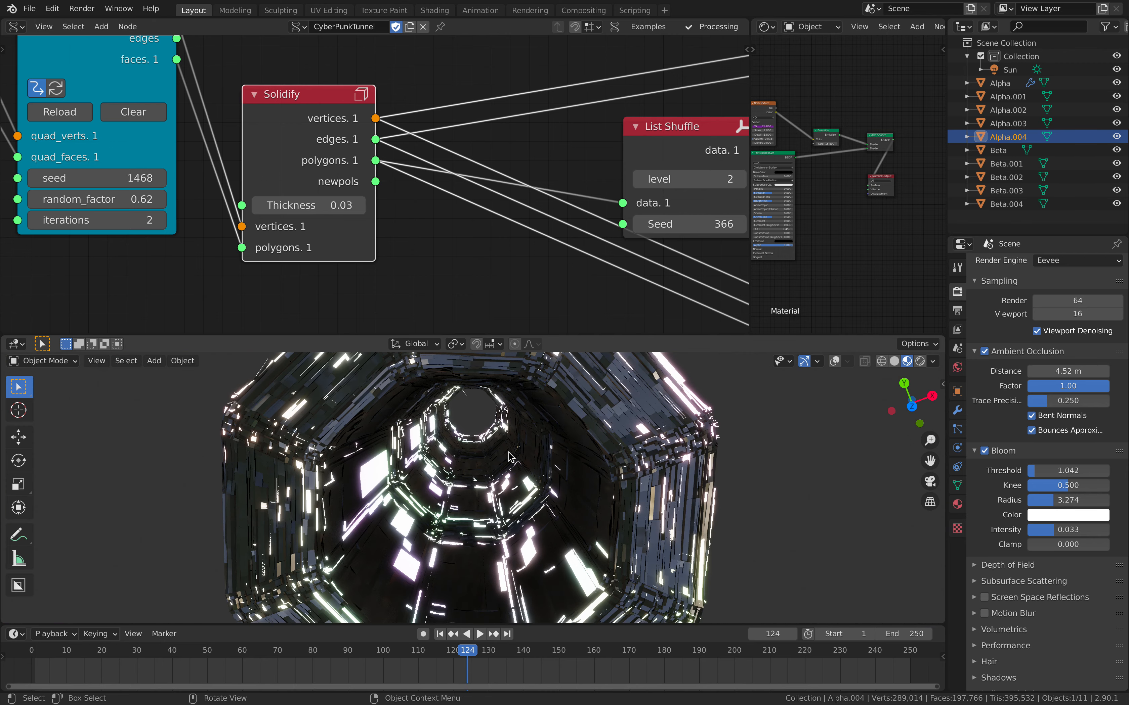
scroll(303, 111, down, 3)
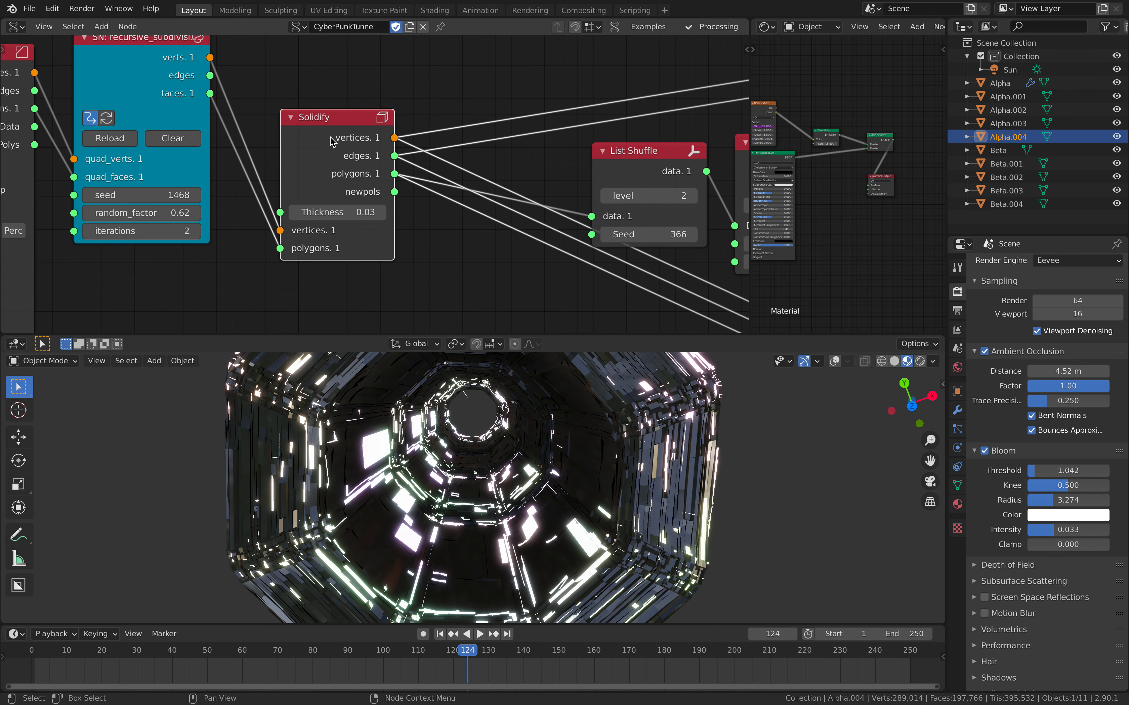
drag(286, 133, 295, 126)
middle_drag(407, 158, 395, 153)
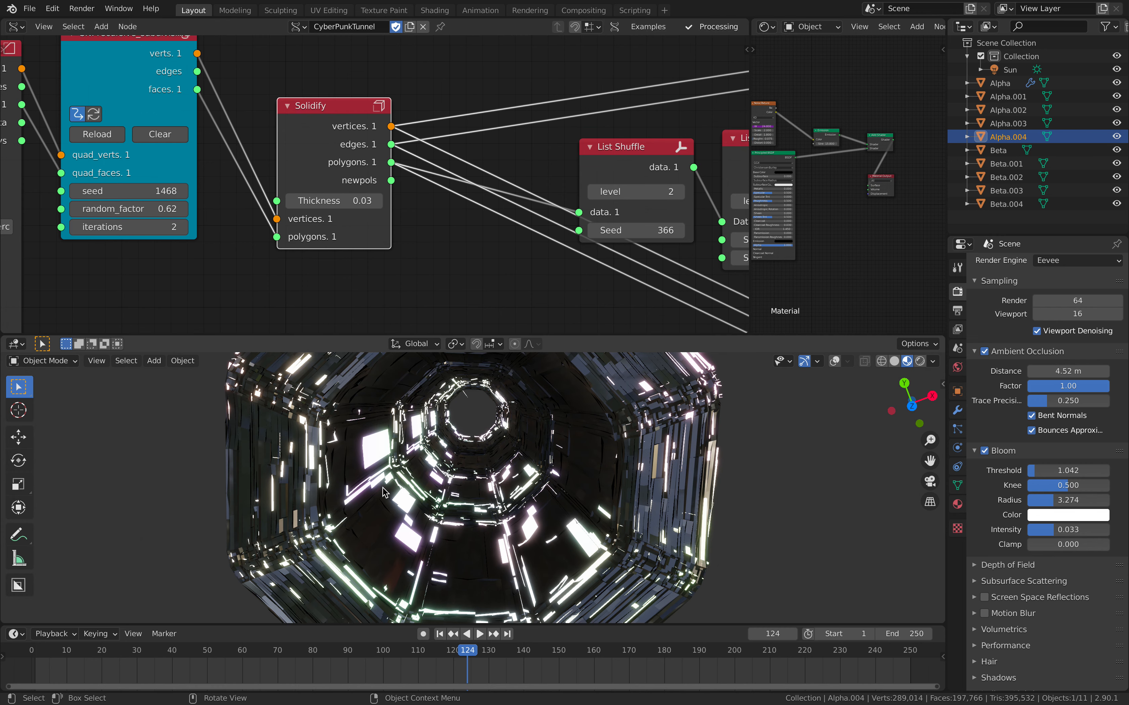
Reposition the List Shuffle and List Slice nodes between the Solidify node and the Alpha mesh viewer
middle_drag(560, 214, 318, 233)
scroll(318, 229, up, 1)
drag(310, 155, 306, 143)
drag(418, 154, 418, 149)
drag(311, 141, 299, 144)
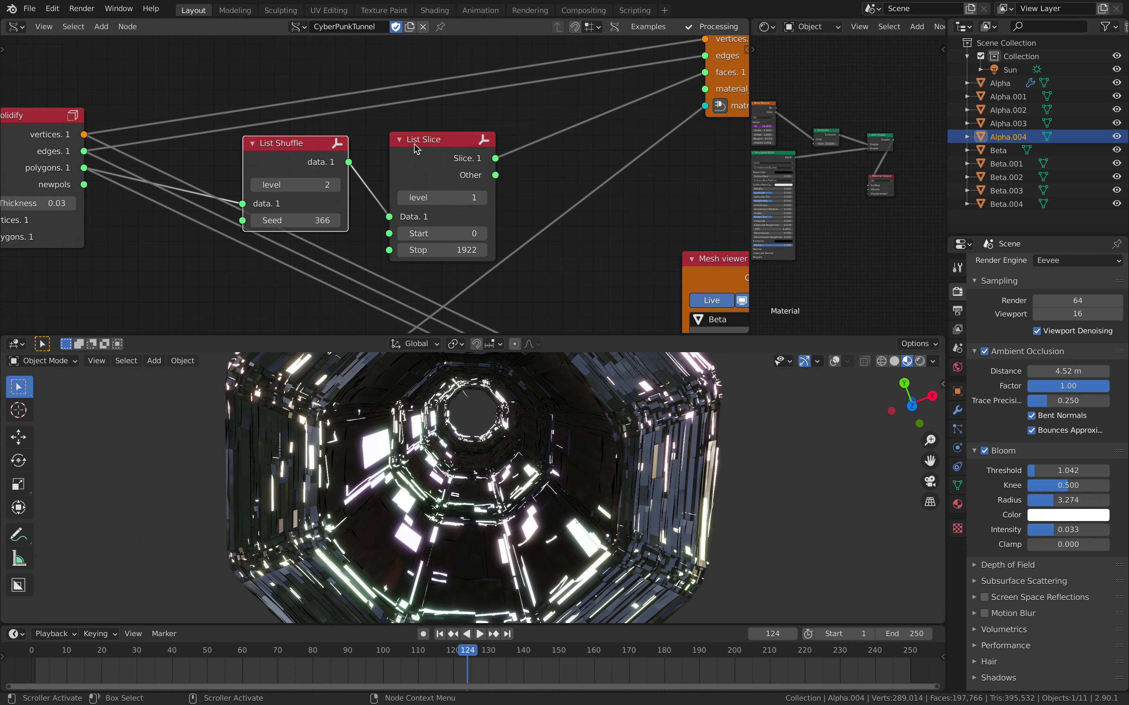
drag(414, 144, 413, 141)
Set the List Shuffle seed to 578 and the List Slice stop value to 1000
mouse_move(299, 221)
mouse_down()
mouse_move(342, 221)
mouse_move(308, 222)
mouse_up()
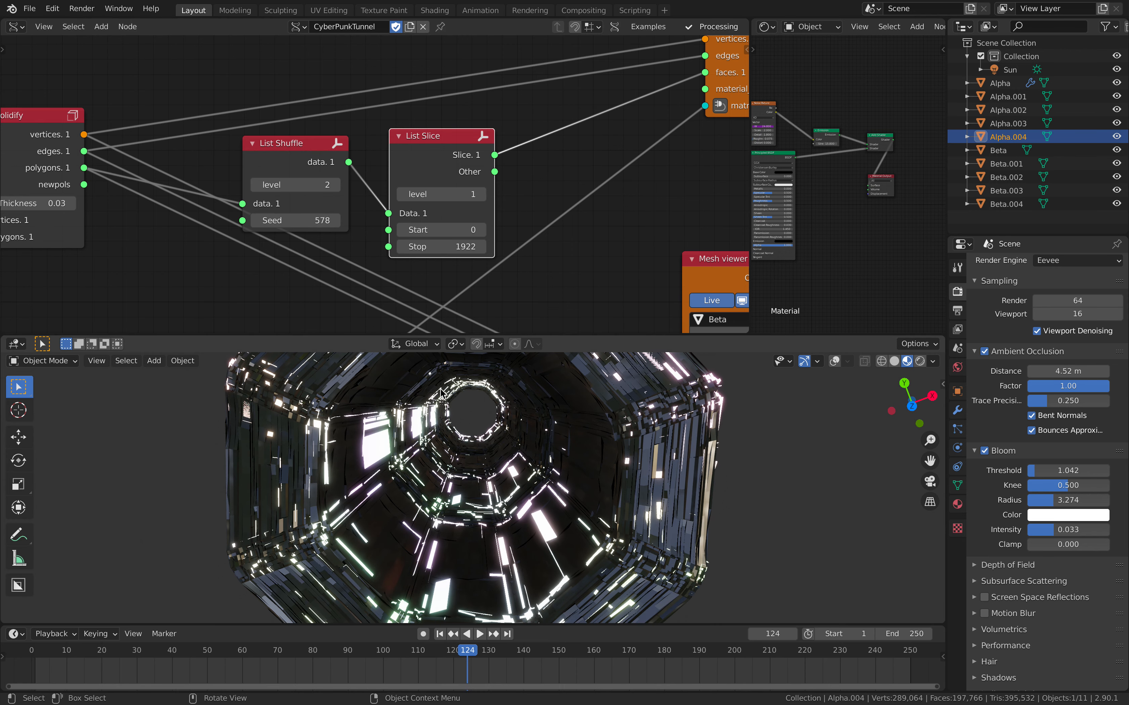
click(438, 245)
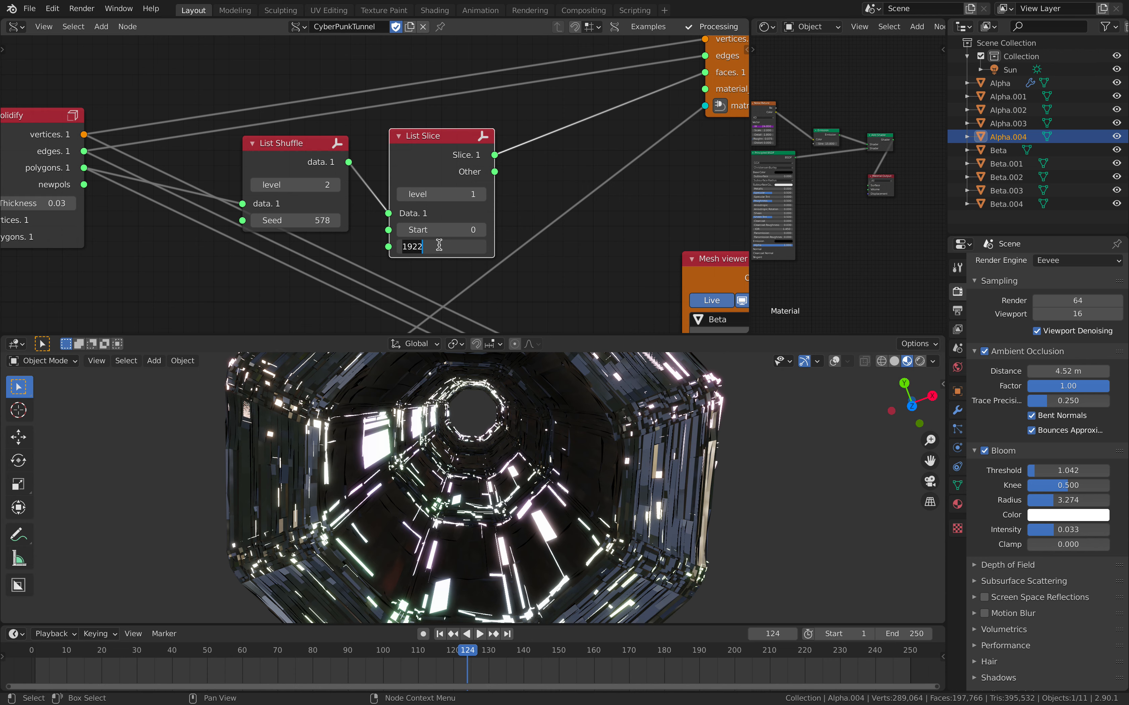
text(1000)
key(Return)
Set the List Slice stop value to 500 and the List Shuffle seed to 690
click(436, 249)
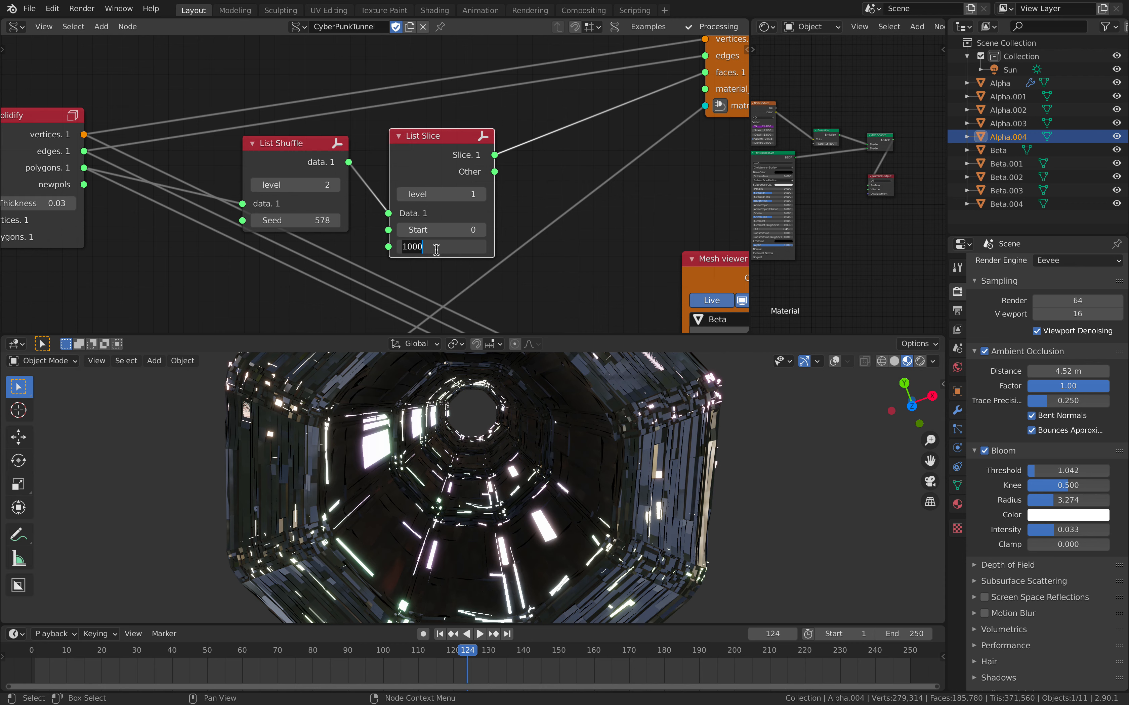
text(500)
key(Return)
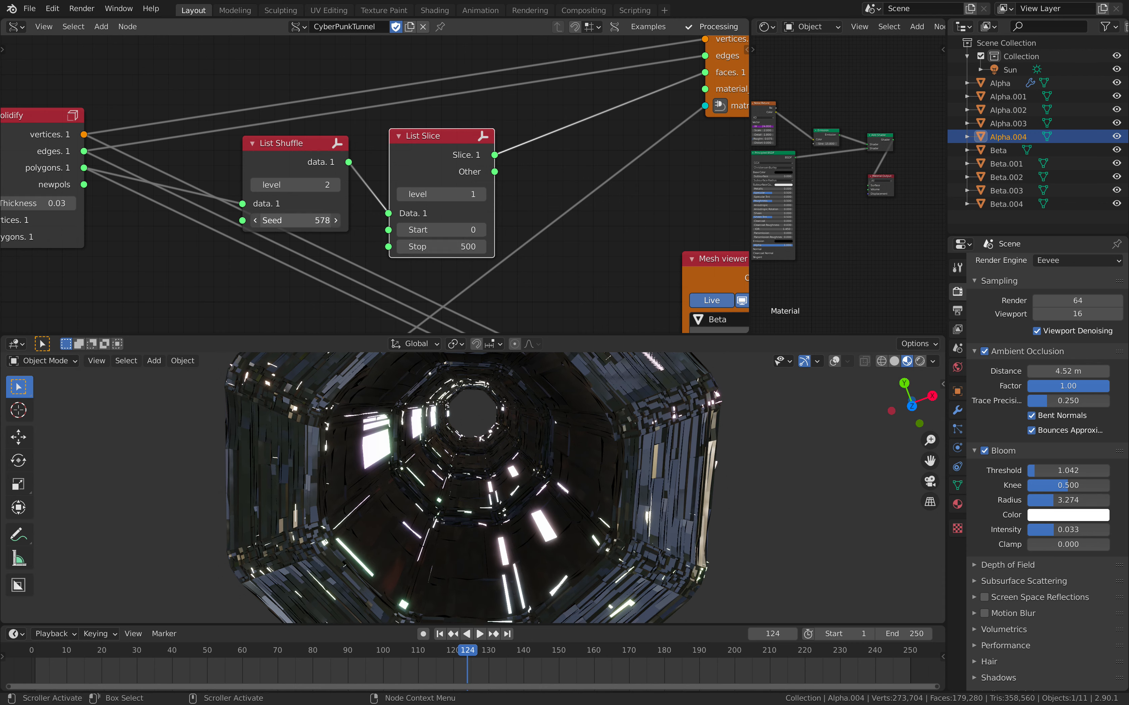
drag(299, 221, 341, 221)
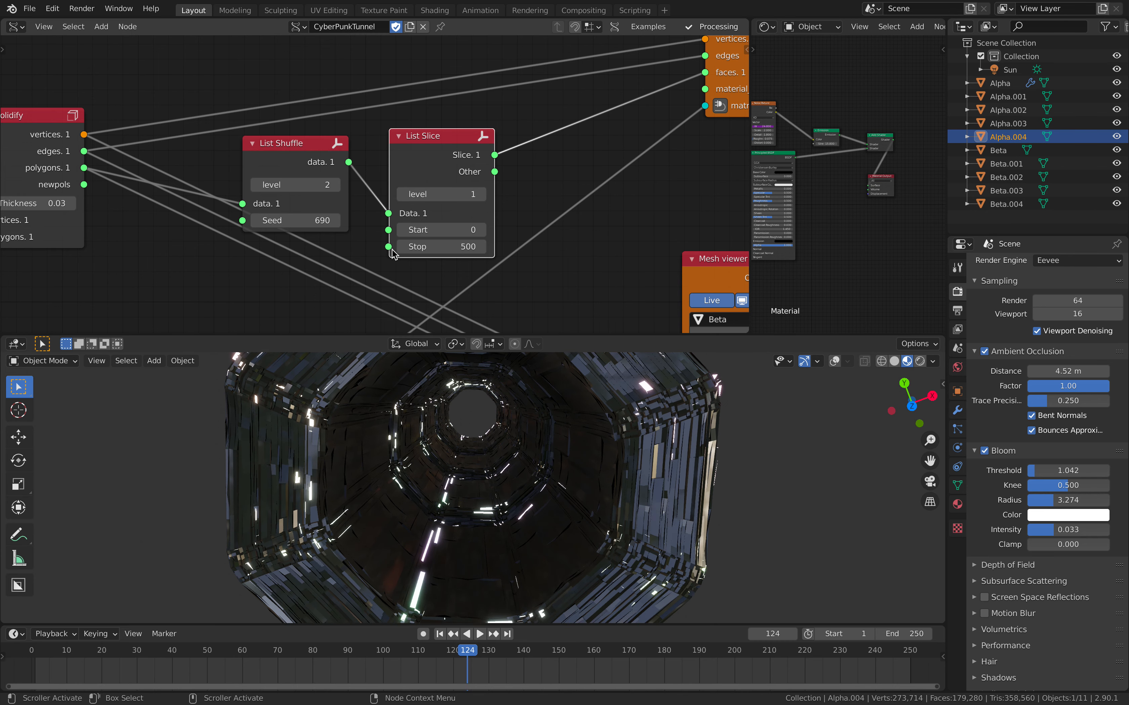
Set the List Slice stop value to 3000
click(428, 250)
text(30)
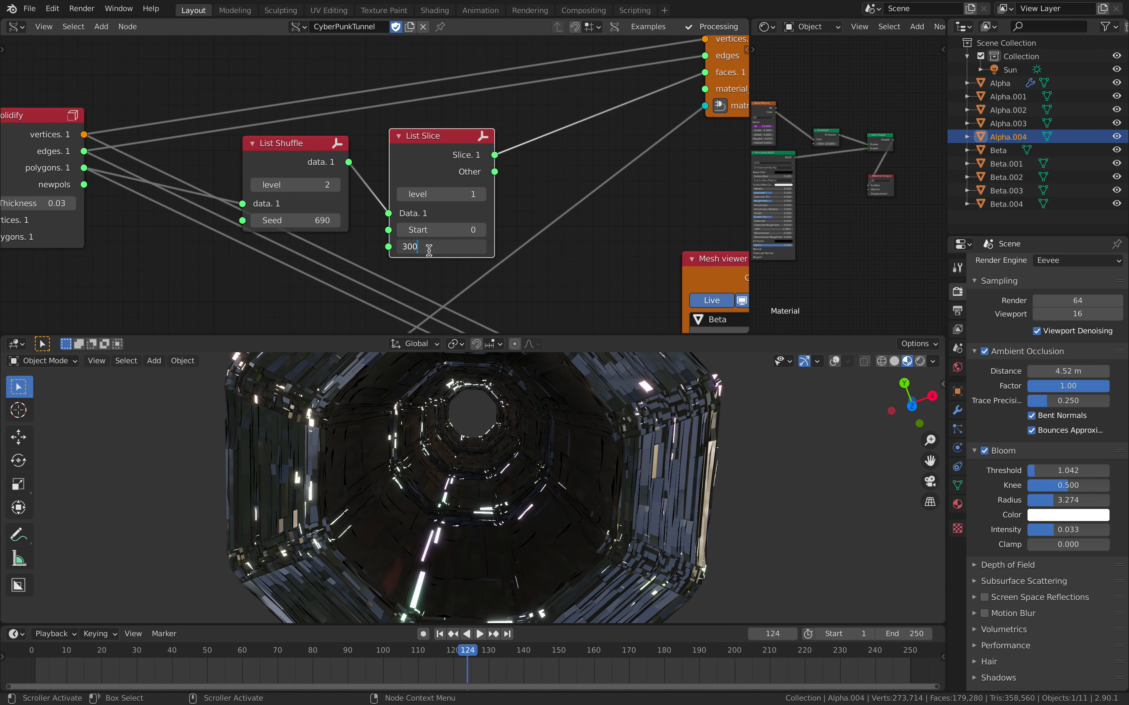
text(00)
key(Return)
Raise the List Slice stop value to 4000
click(465, 252)
text(4000)
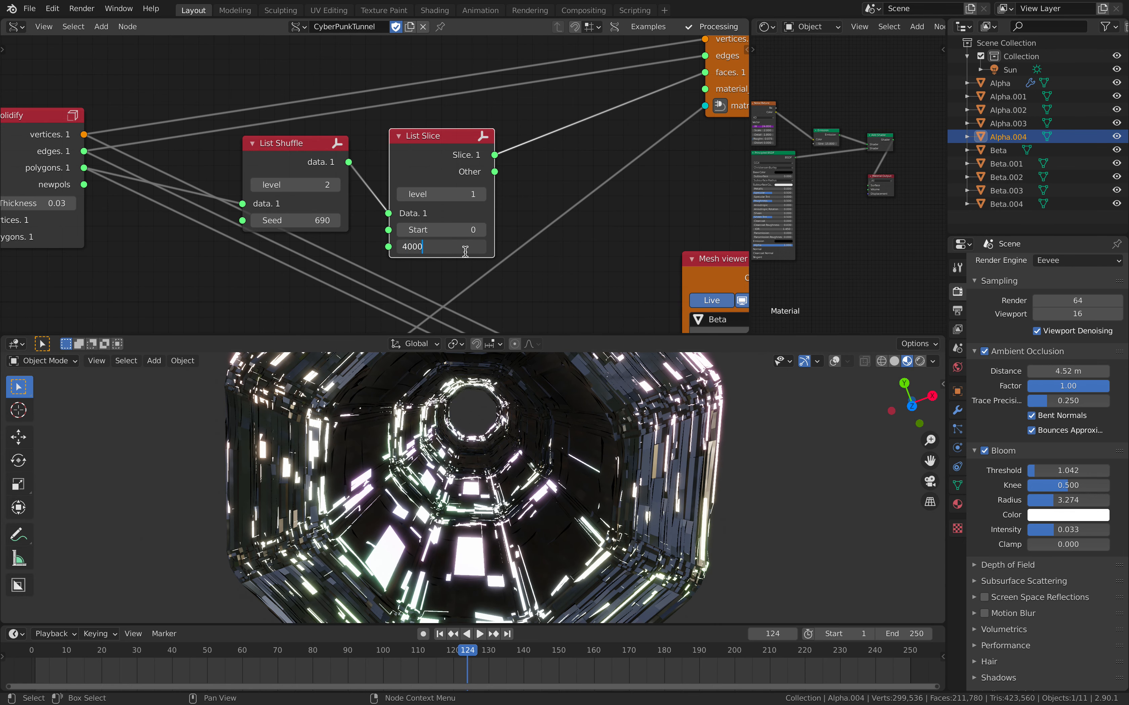
key(Return)
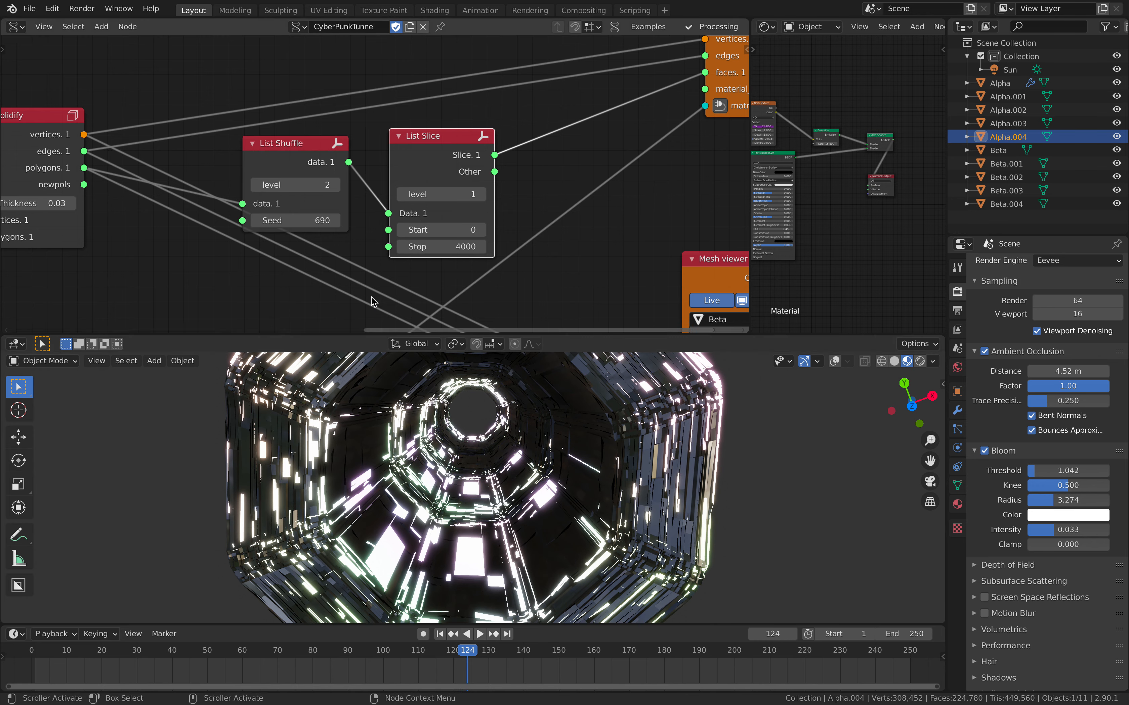
Return the List Slice stop value to 500 and set the List Shuffle seed to 842
click(444, 246)
text(500)
key(Return)
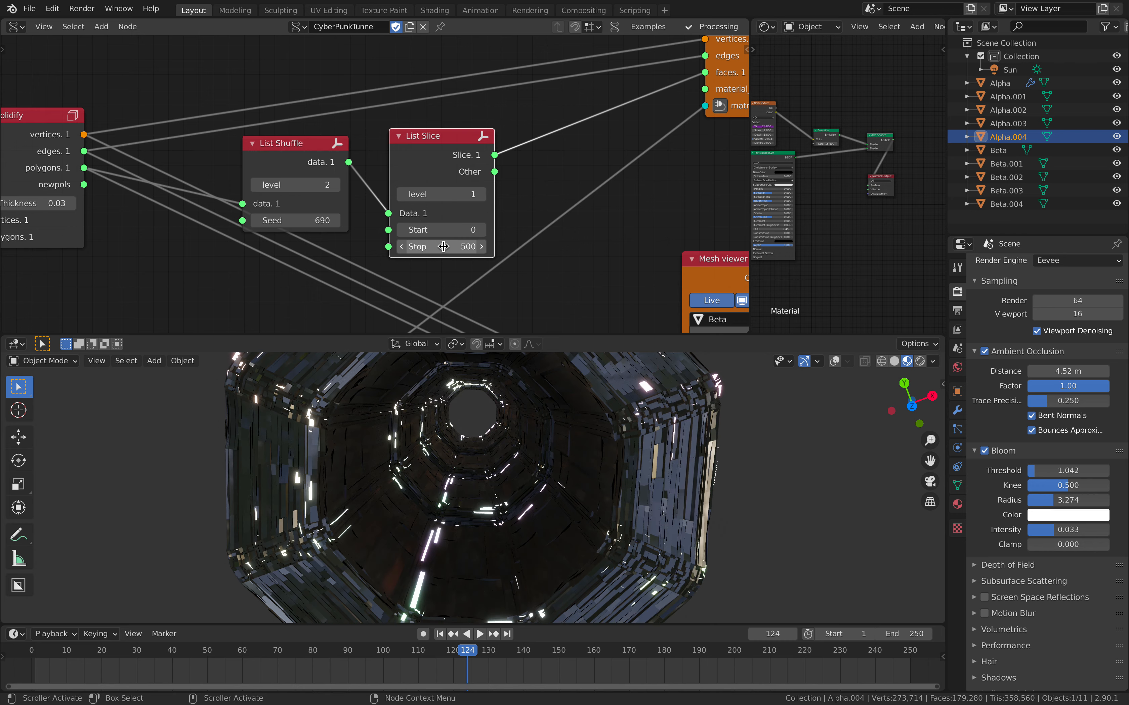
drag(296, 220, 367, 220)
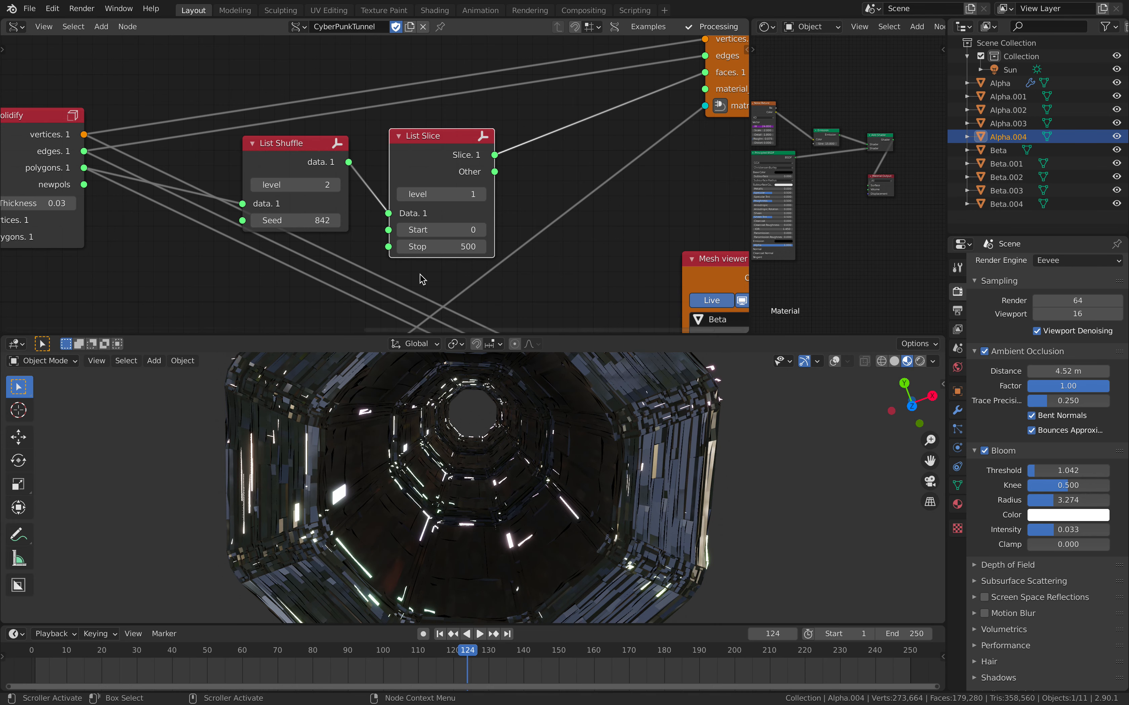
Shift the Beta mesh viewer node and bring the Alpha mesh viewer fed by List Slice into view
scroll(540, 278, down, 1)
scroll(539, 275, down, 5)
middle_drag(536, 259, 453, 213)
drag(498, 182, 510, 183)
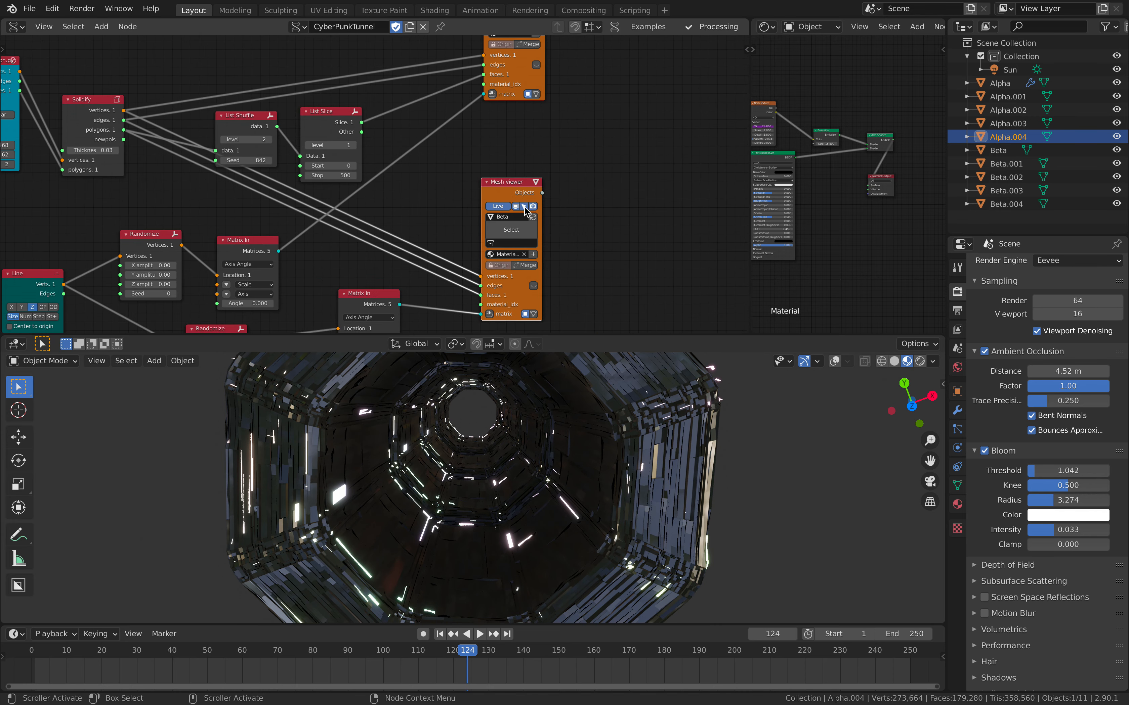
scroll(491, 251, up, 2)
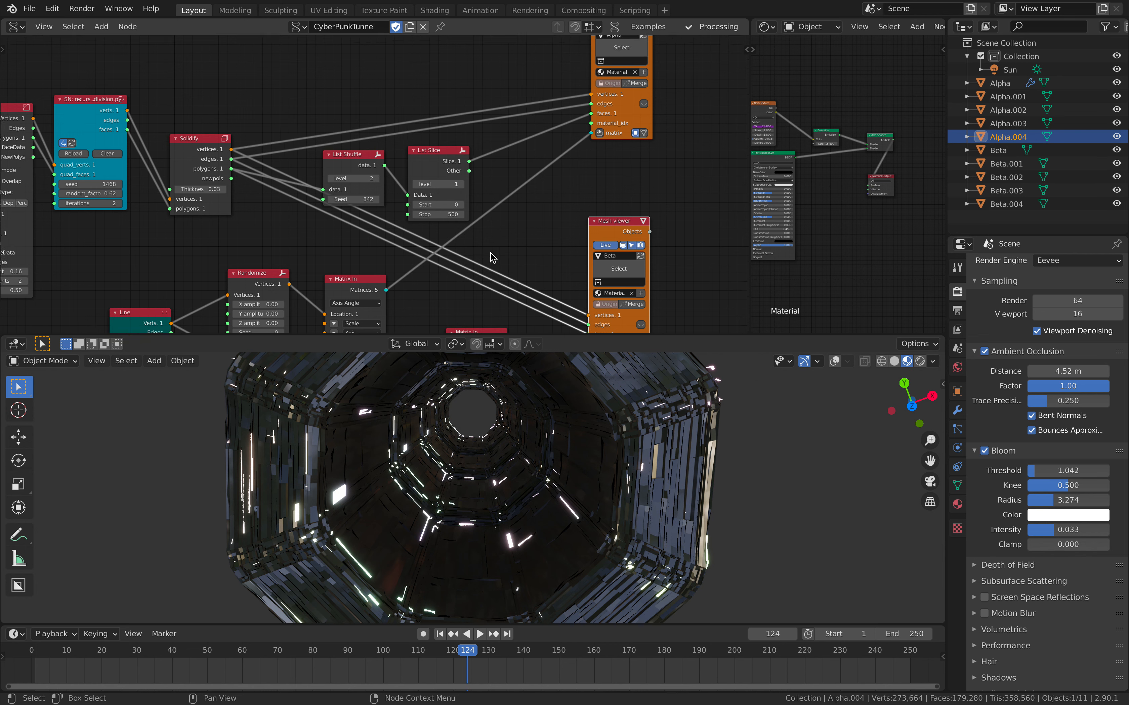
middle_drag(455, 153, 391, 209)
middle_drag(523, 112, 452, 107)
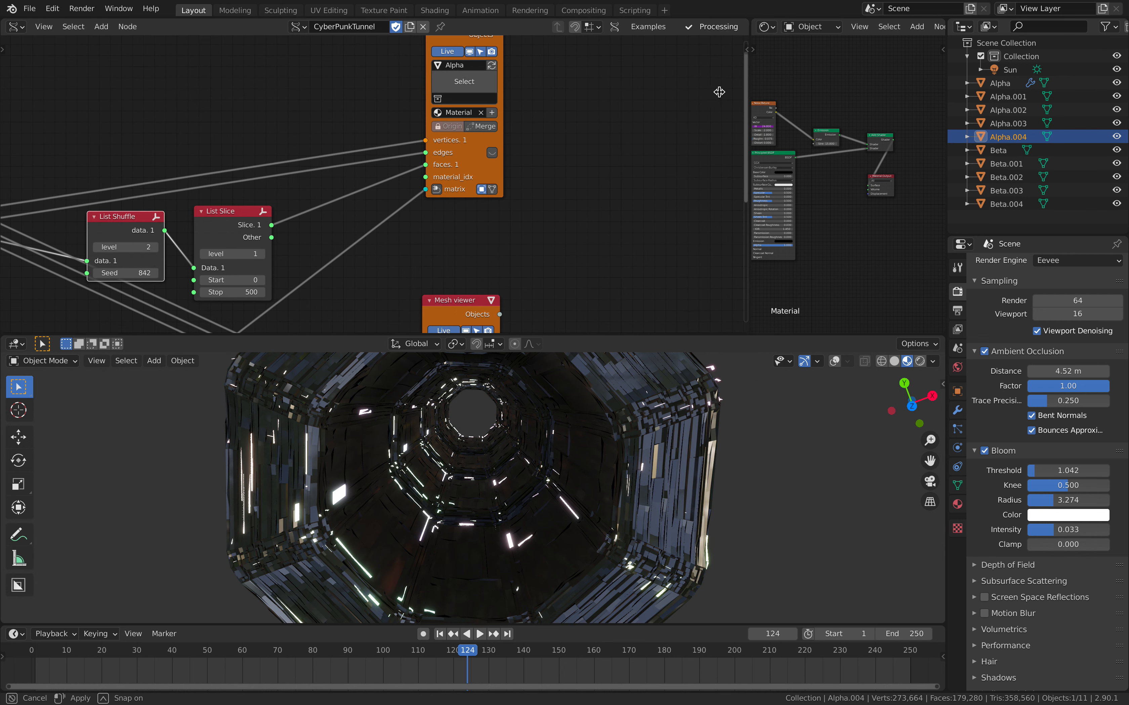
Widen the shader editor beside the Sverchok tree and enlarge the nodes of the Alpha object's material
drag(748, 96, 429, 96)
scroll(589, 215, up, 3)
scroll(587, 212, up, 3)
Reposition the Emission and Add Shader nodes in the material's node tree
mouse_move(679, 139)
mouse_down()
mouse_move(661, 130)
mouse_move(673, 119)
mouse_up()
drag(849, 147, 789, 150)
drag(701, 122, 683, 121)
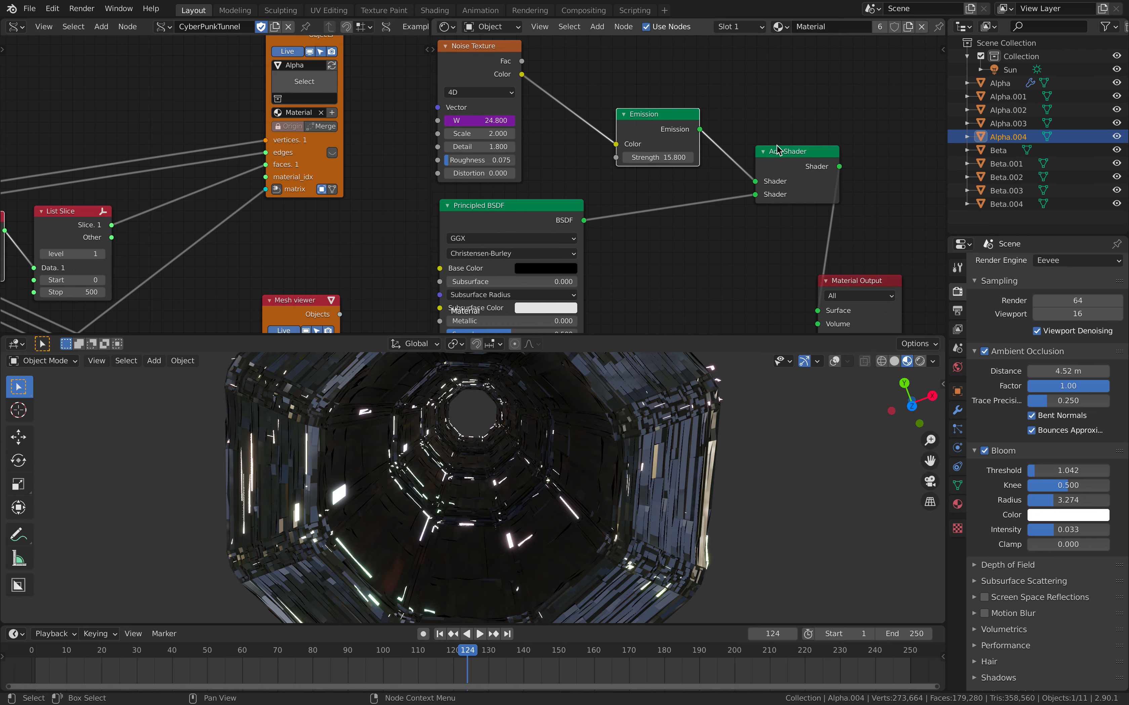
drag(779, 151, 767, 155)
drag(672, 133, 665, 136)
middle_drag(772, 168, 784, 133)
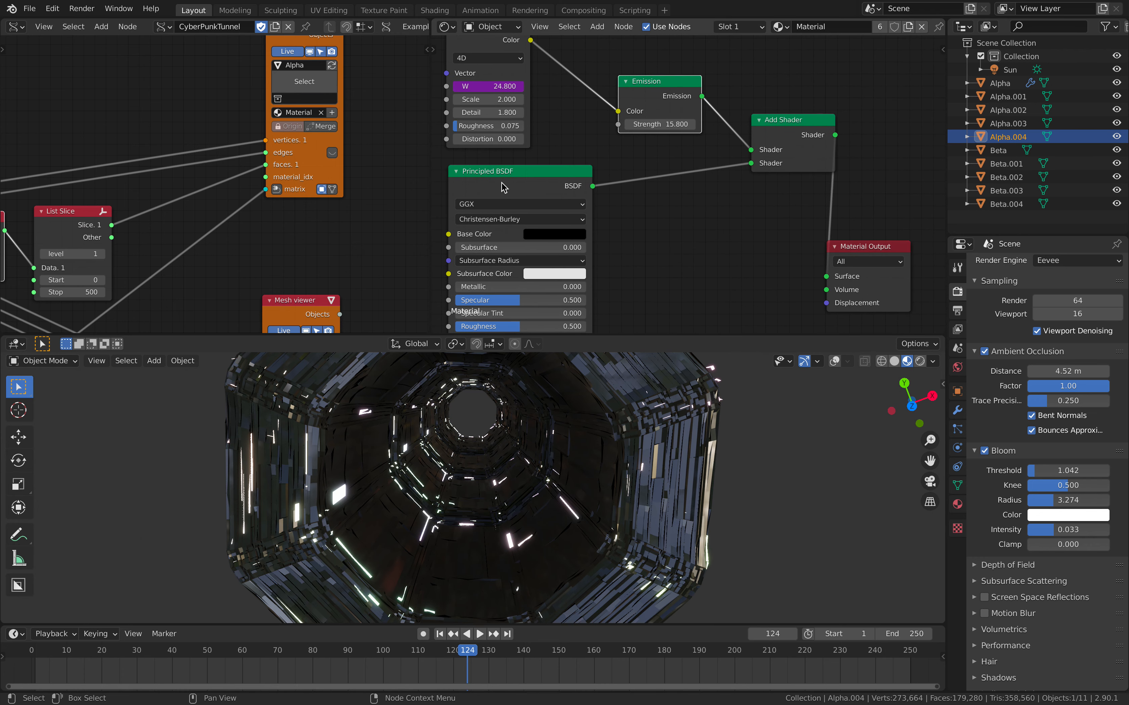
Move the Principled BSDF node closer to the Add Shader node and the Material Output node up beside it
drag(501, 182, 536, 185)
scroll(651, 237, down, 1)
middle_drag(645, 240, 533, 240)
drag(774, 242, 821, 178)
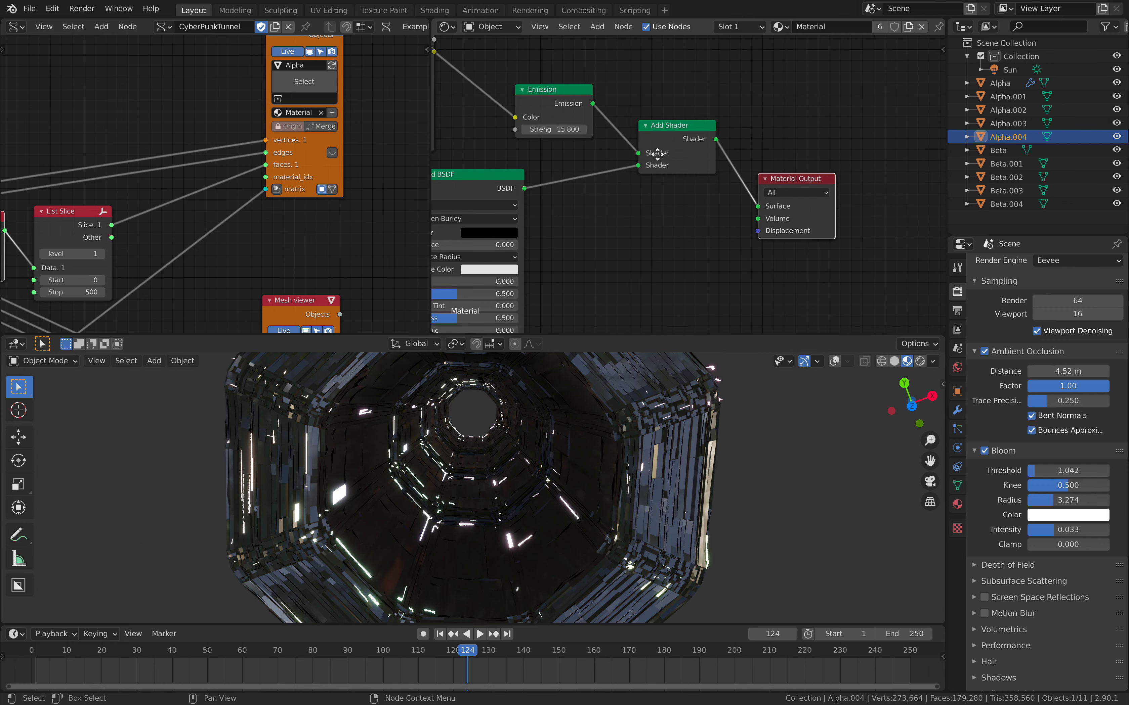
Move the Noise Texture node closer to the Emission node
middle_drag(582, 132, 739, 181)
drag(553, 77, 593, 72)
scroll(574, 109, up, 3)
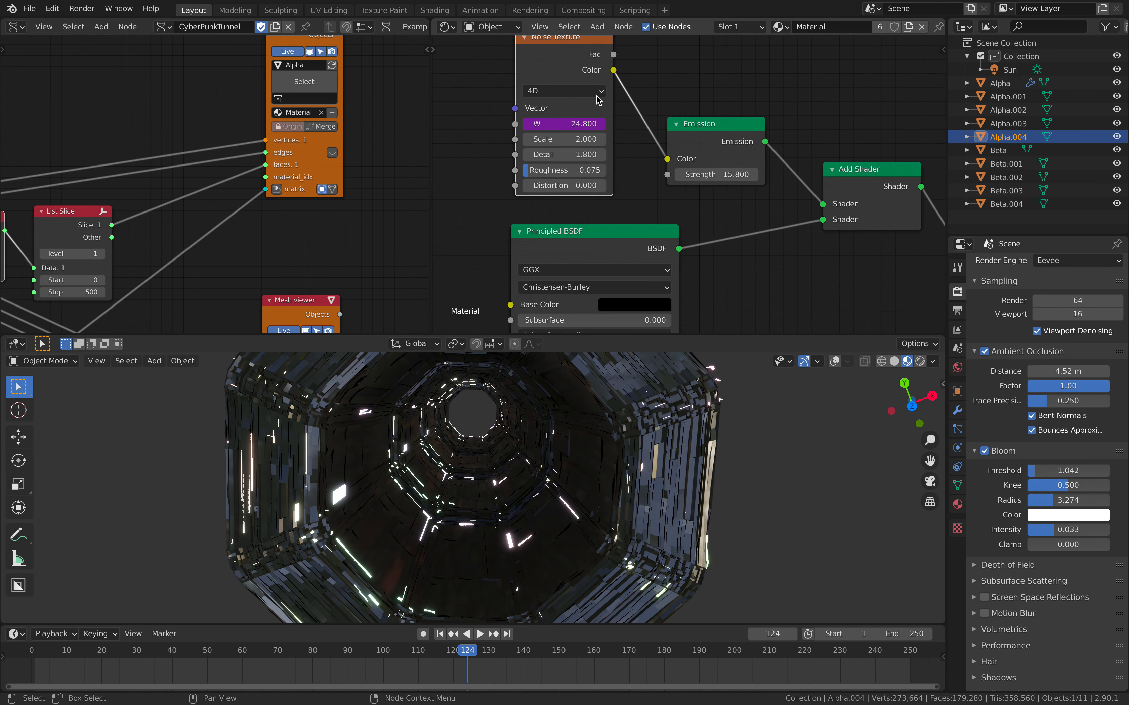
Play the animation with the Noise Texture's W value in view and stop it at frame 173
middle_drag(589, 140, 589, 161)
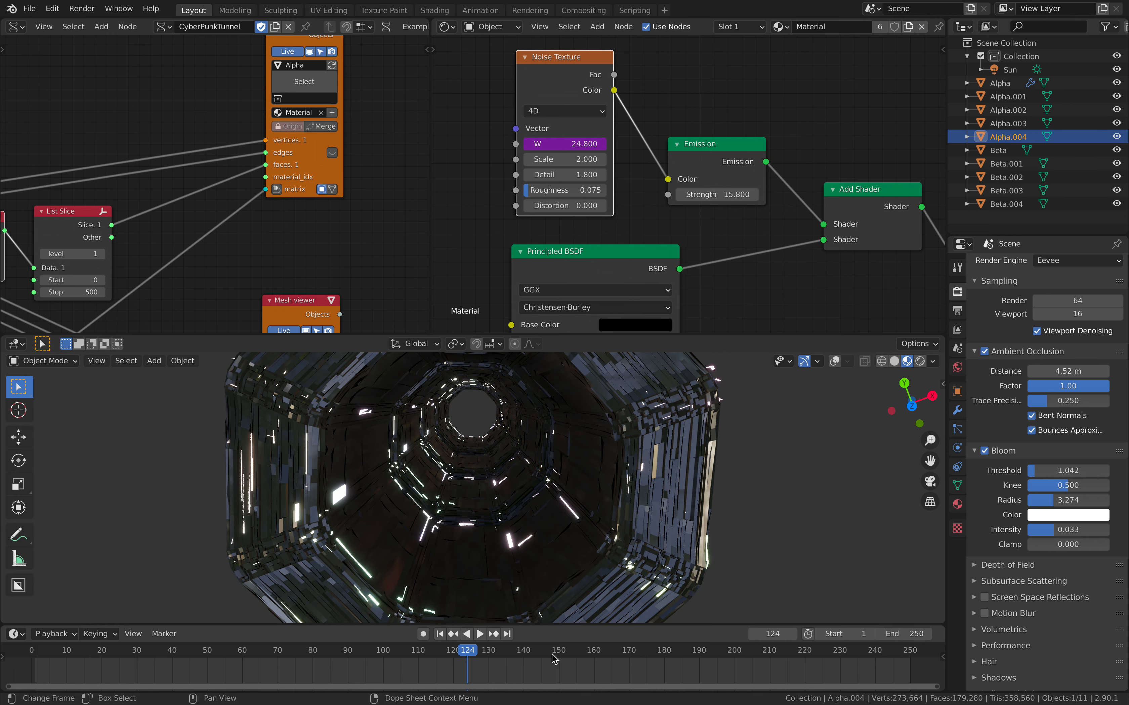
key(space)
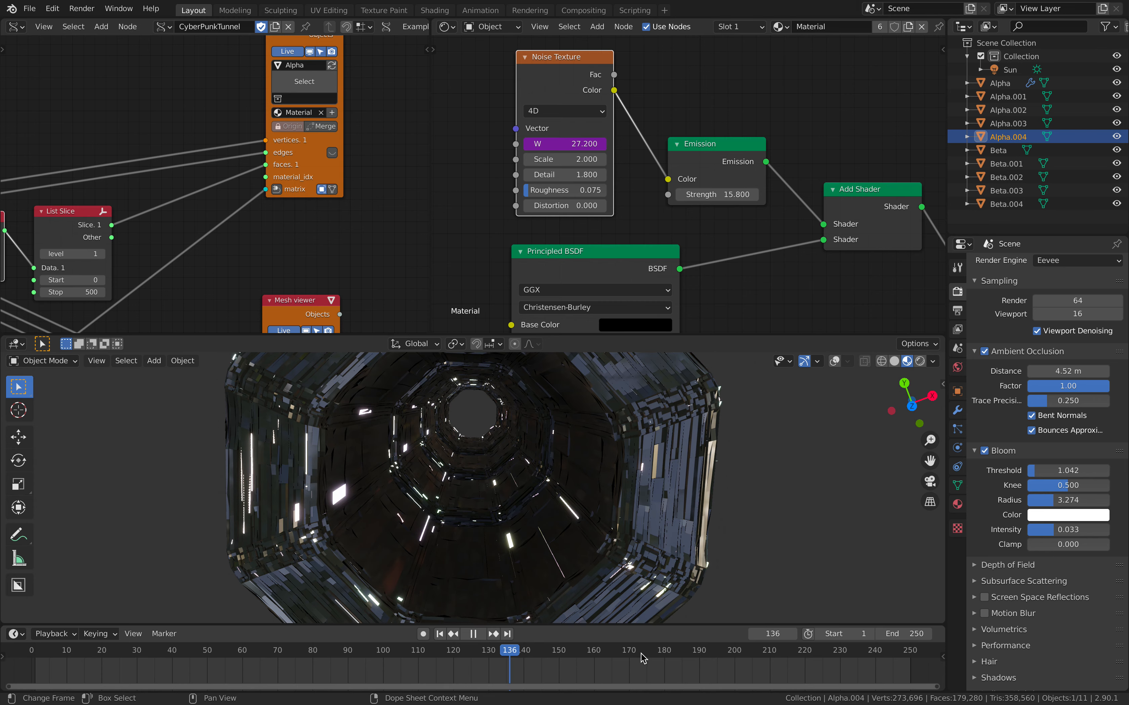
key(space)
Reposition the Beta mesh viewer node and select the tunnel object Beta.004 to show its material Material.001
middle_drag(311, 261, 344, 150)
scroll(344, 150, down, 3)
middle_drag(324, 215, 346, 127)
drag(349, 94, 324, 96)
click(578, 423)
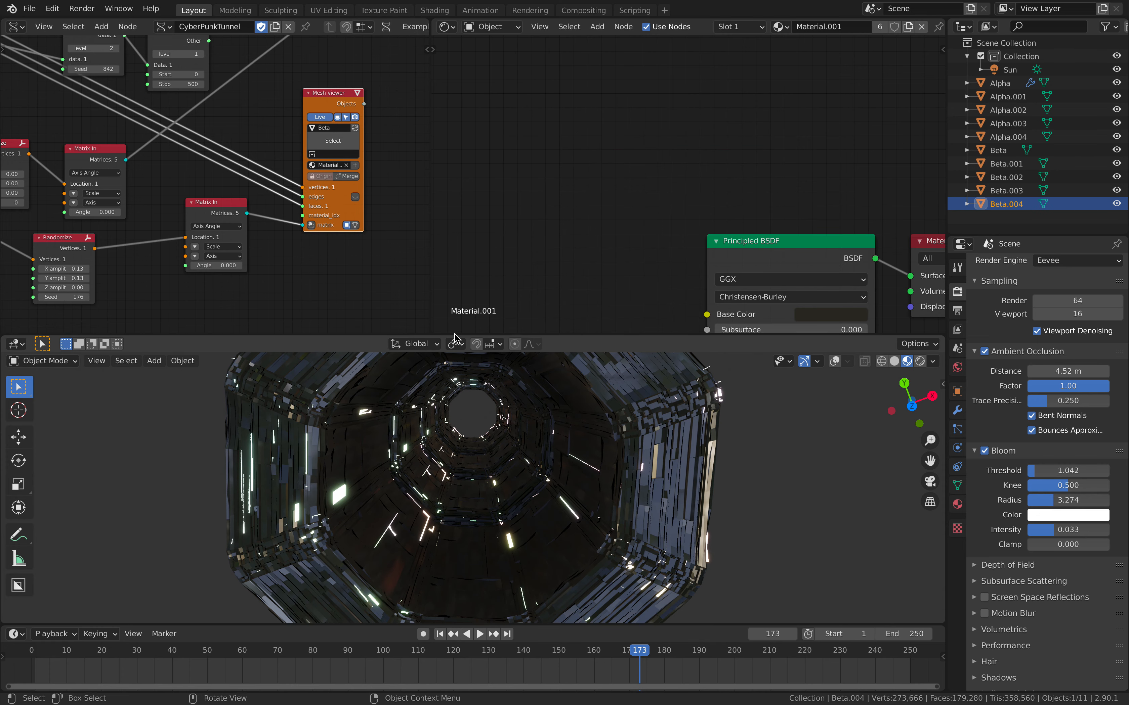
Reposition the lower Matrix In and Randomize nodes in the branch leading to the Beta mesh viewer
scroll(33, 225, left, 5)
drag(321, 181, 325, 202)
drag(161, 213, 191, 212)
middle_drag(162, 177, 250, 204)
scroll(252, 208, up, 1)
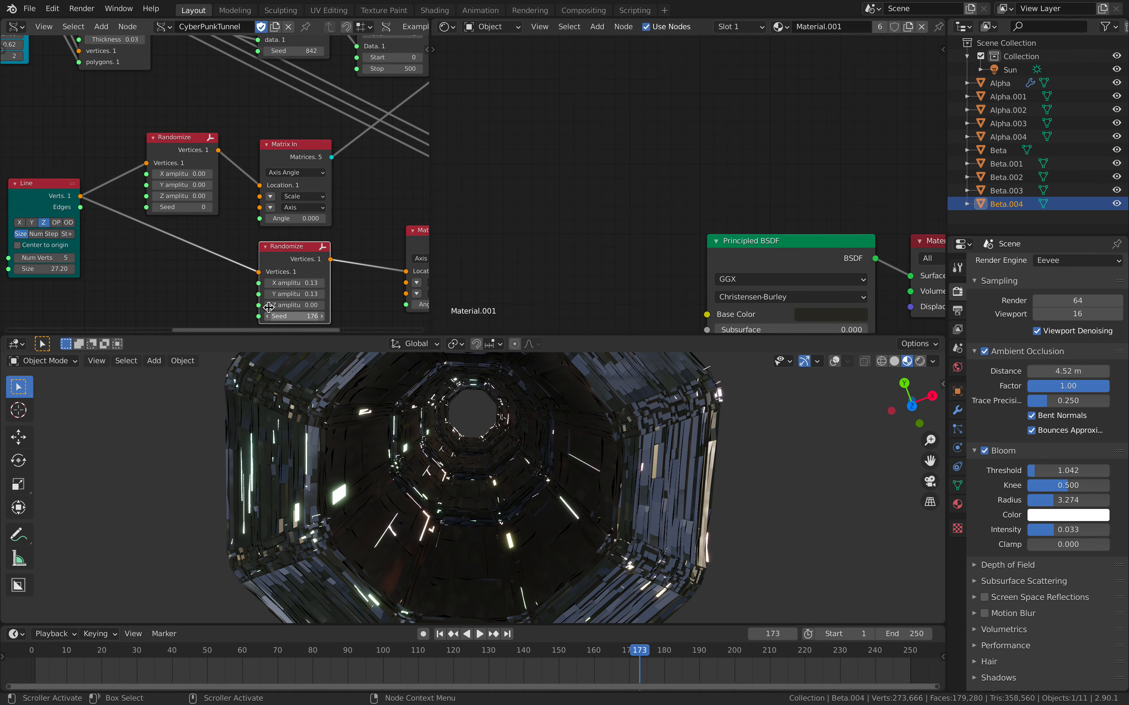
Set the upper Randomize node's seed to 46 and the lower Randomize node's seed to 440
click(182, 207)
text(46)
key(Return)
drag(294, 316, 425, 316)
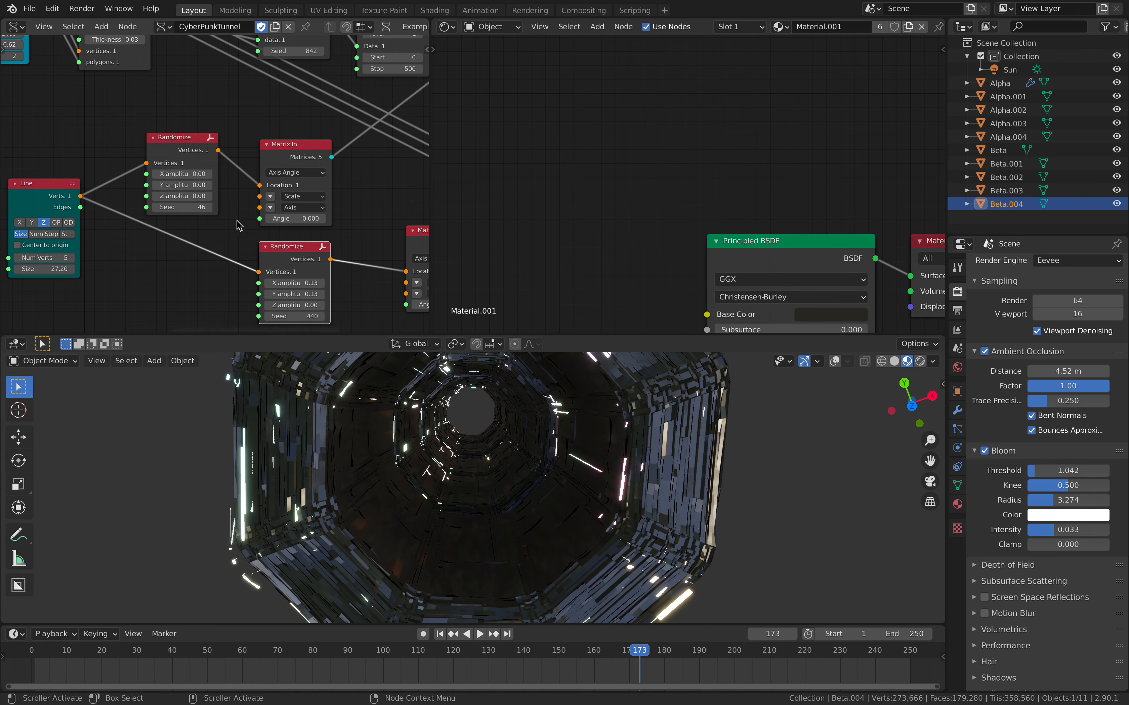
Set the lower Randomize node's X and Y amplitudes to 0.06
middle_drag(220, 212, 204, 186)
drag(279, 257, 280, 267)
text(0.06)
key(Return)
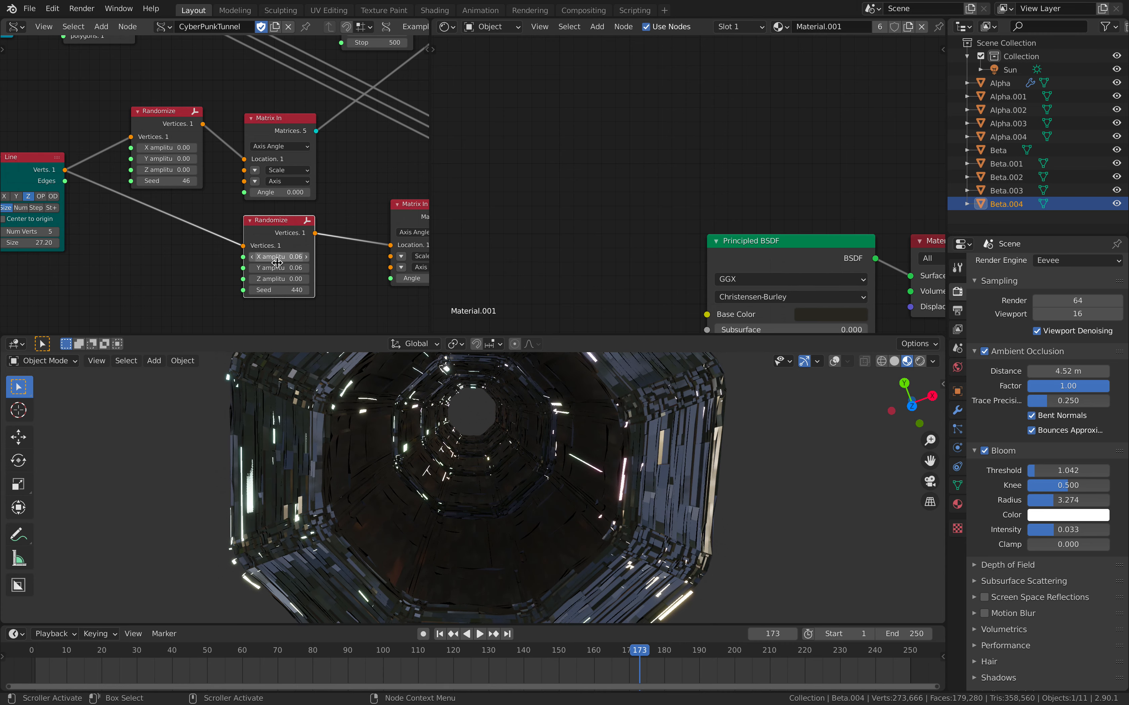
Set the lower Randomize node's seed to 548 and its X and Y amplitudes to 0.012
mouse_move(279, 289)
mouse_down()
mouse_move(305, 290)
mouse_move(278, 271)
mouse_up()
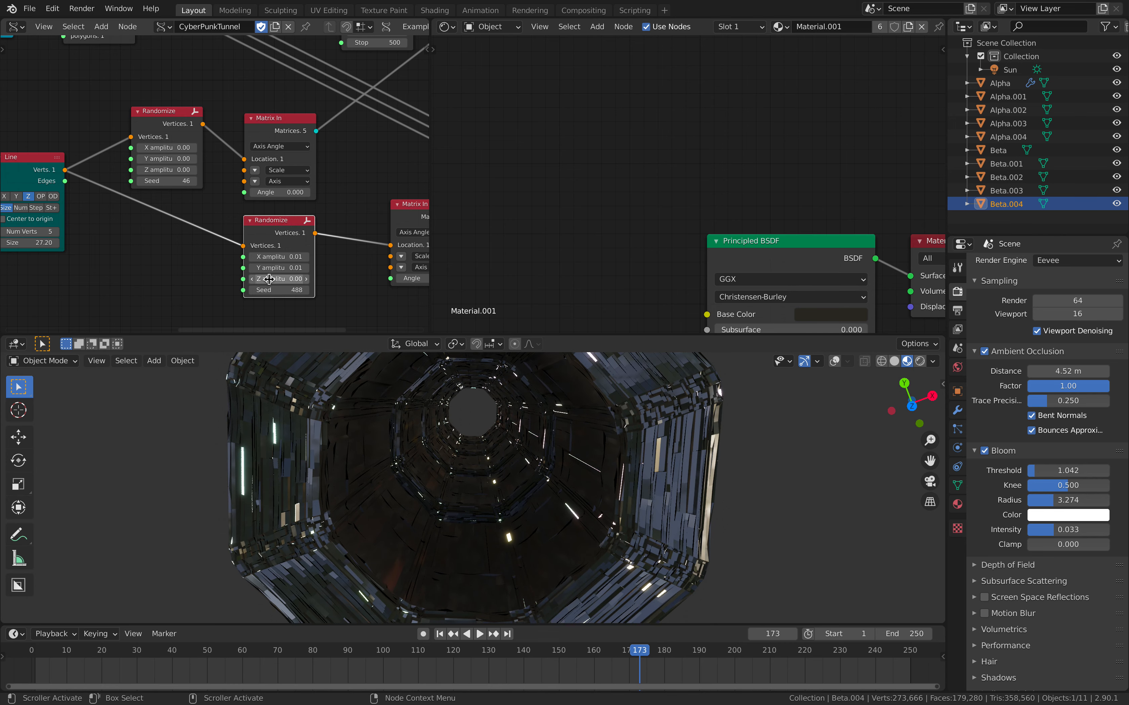
drag(270, 290, 281, 258)
text(0.012)
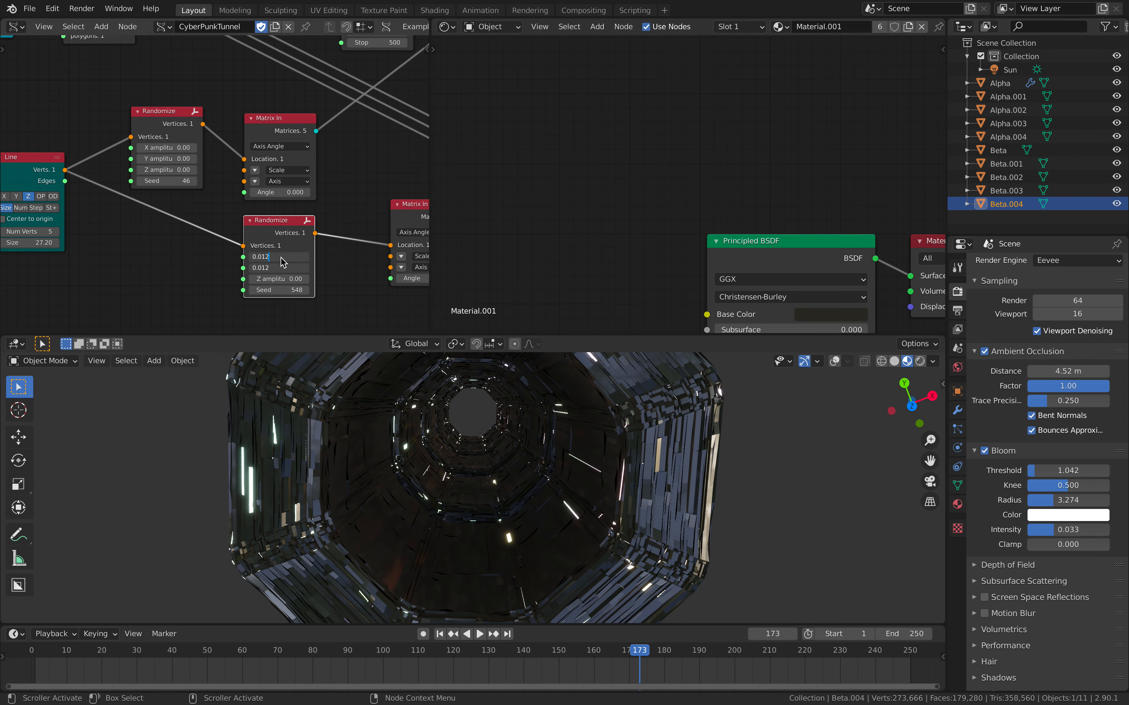
key(Return)
Examine the tunnel head-on from outside and close up on its panelled, glowing walls
scroll(296, 259, down, 3)
scroll(466, 429, down, 8)
middle_drag(469, 452, 511, 451)
scroll(486, 433, up, 10)
scroll(508, 435, down, 10)
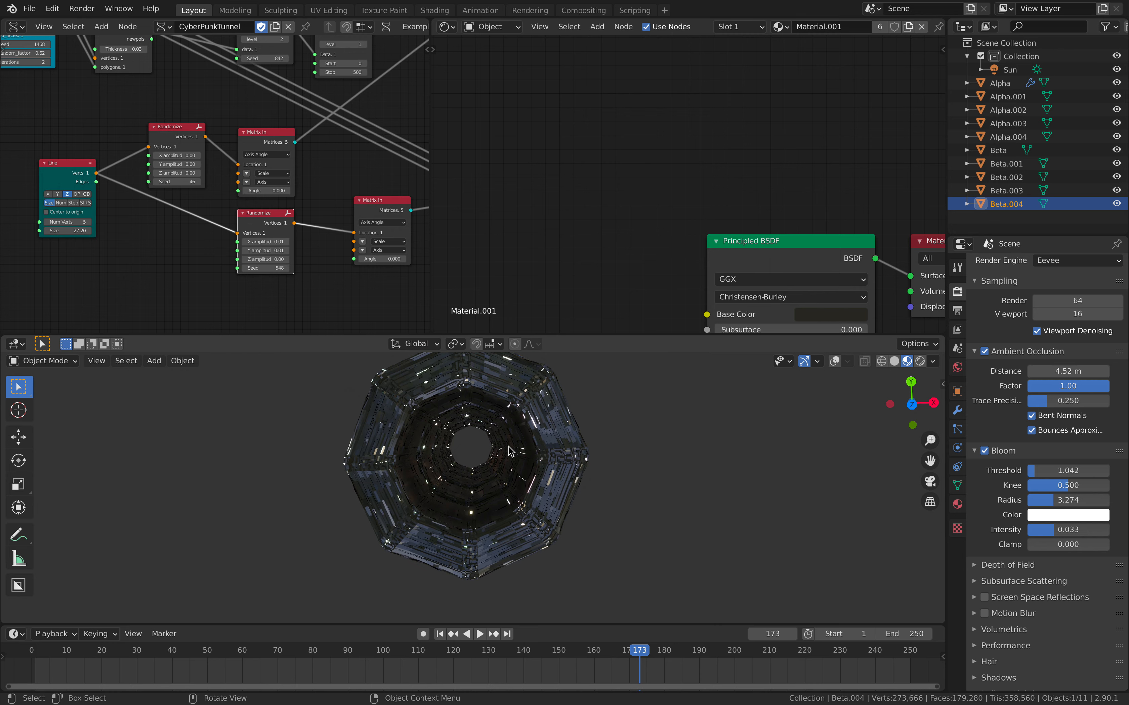
scroll(499, 413, up, 10)
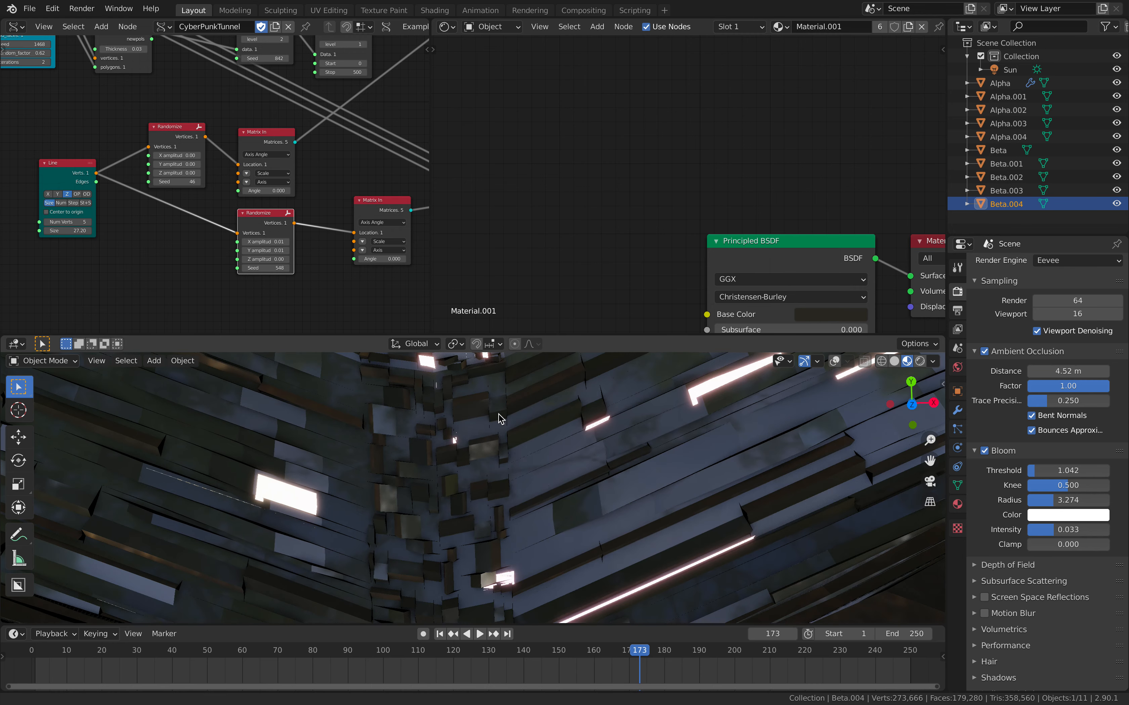
scroll(500, 423, down, 8)
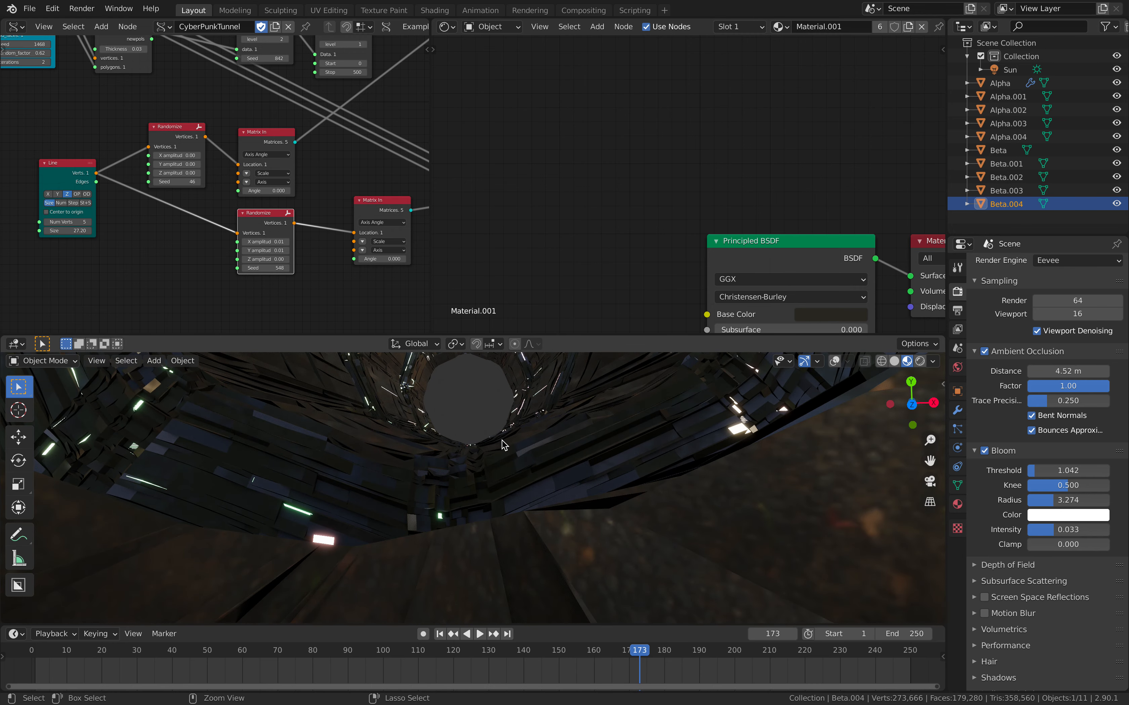
Widen the Sverchok node editor so that the whole CyberPunkTunnel node tree fits in it
scroll(503, 443, down, 3)
scroll(503, 447, down, 3)
scroll(428, 224, down, 4)
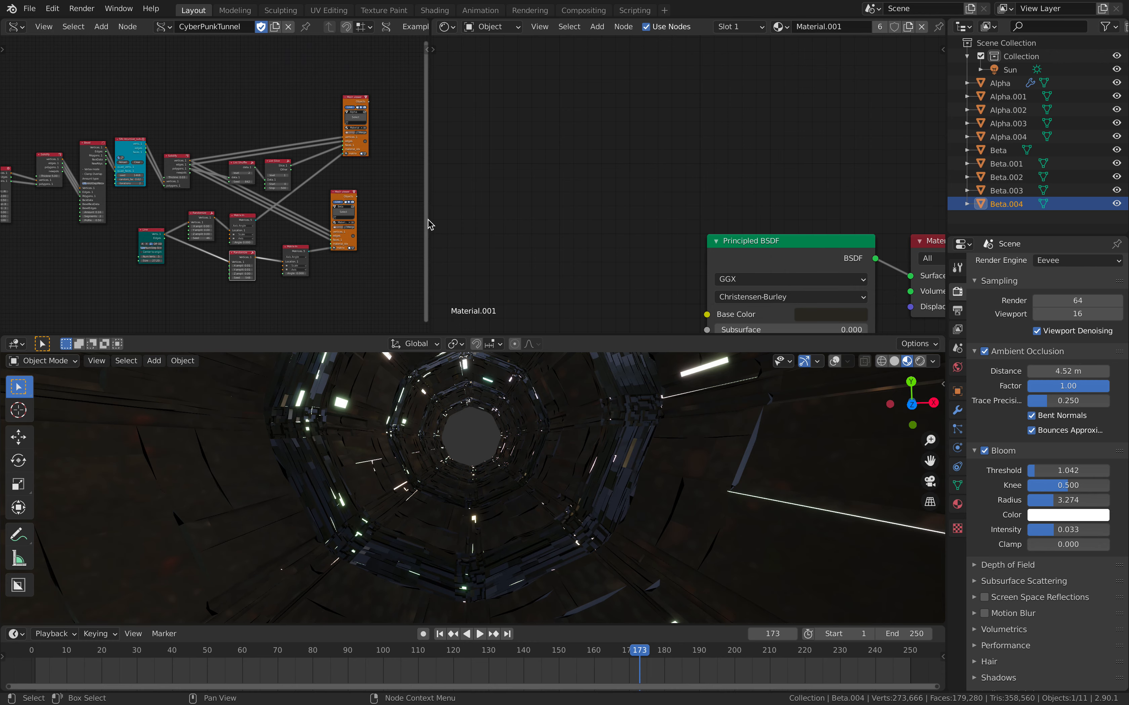
drag(432, 219, 688, 213)
scroll(492, 171, up, 5)
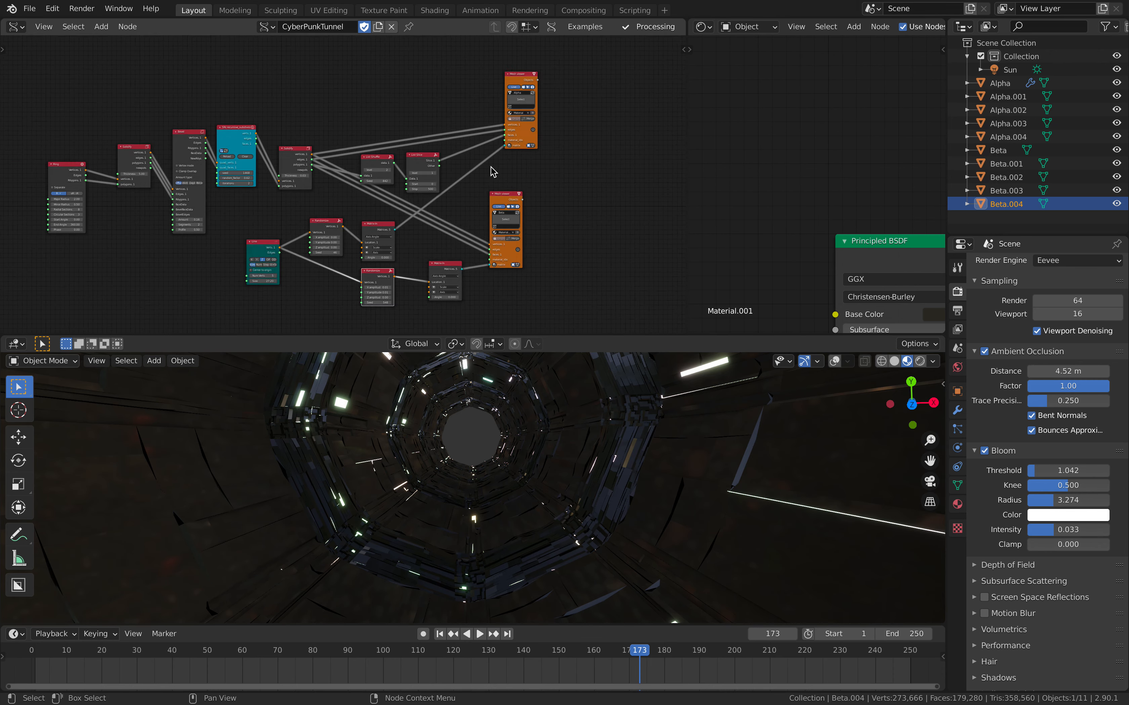
middle_drag(476, 122, 517, 117)
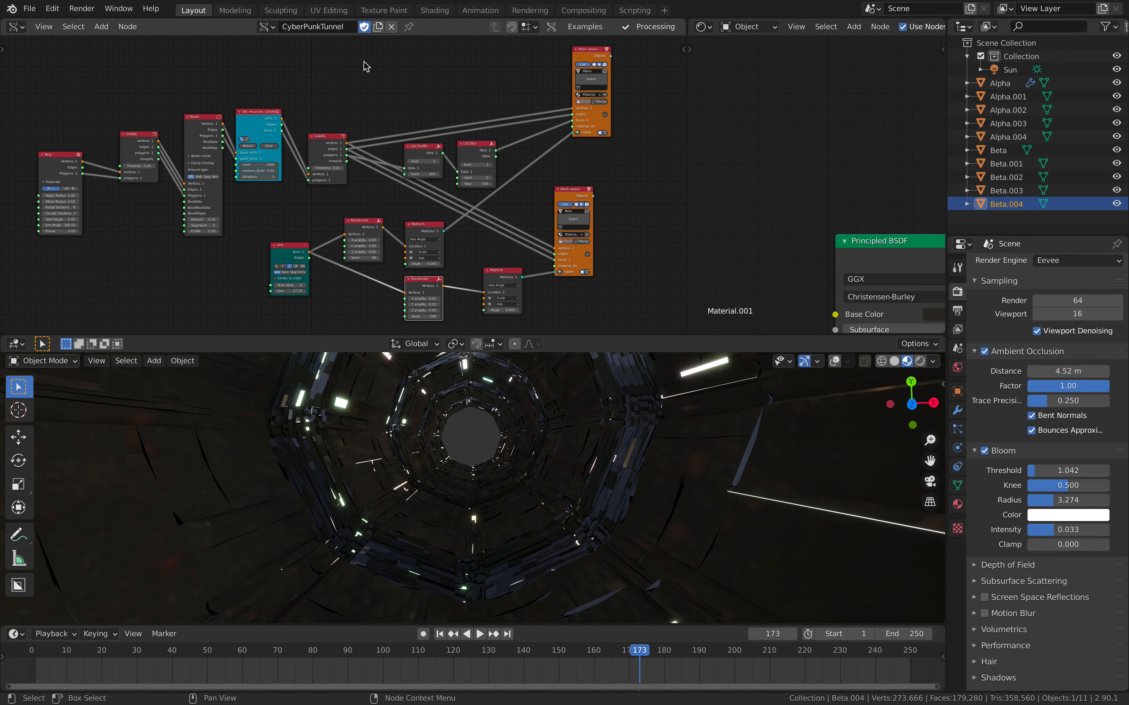
Examine the complete Sverchok node tree alongside the tunnel, viewed from its mouth and from further inside
scroll(531, 459, down, 5)
middle_drag(286, 140, 255, 155)
scroll(238, 143, down, 2)
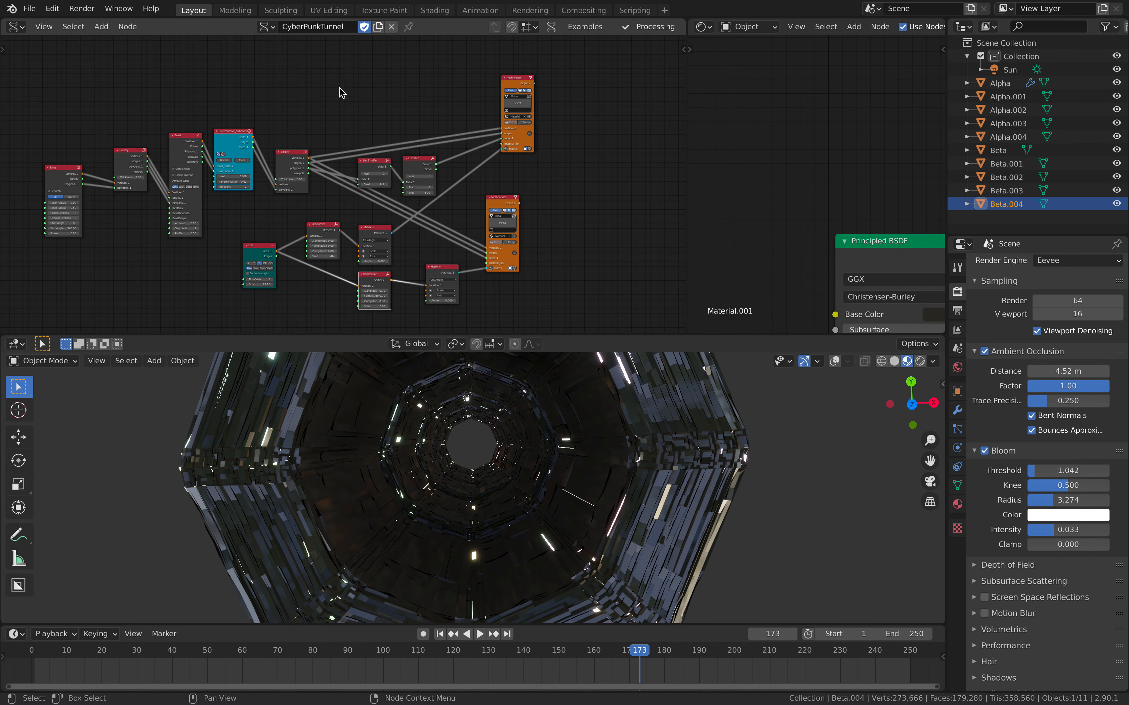
middle_drag(343, 92, 362, 89)
middle_drag(381, 150, 387, 142)
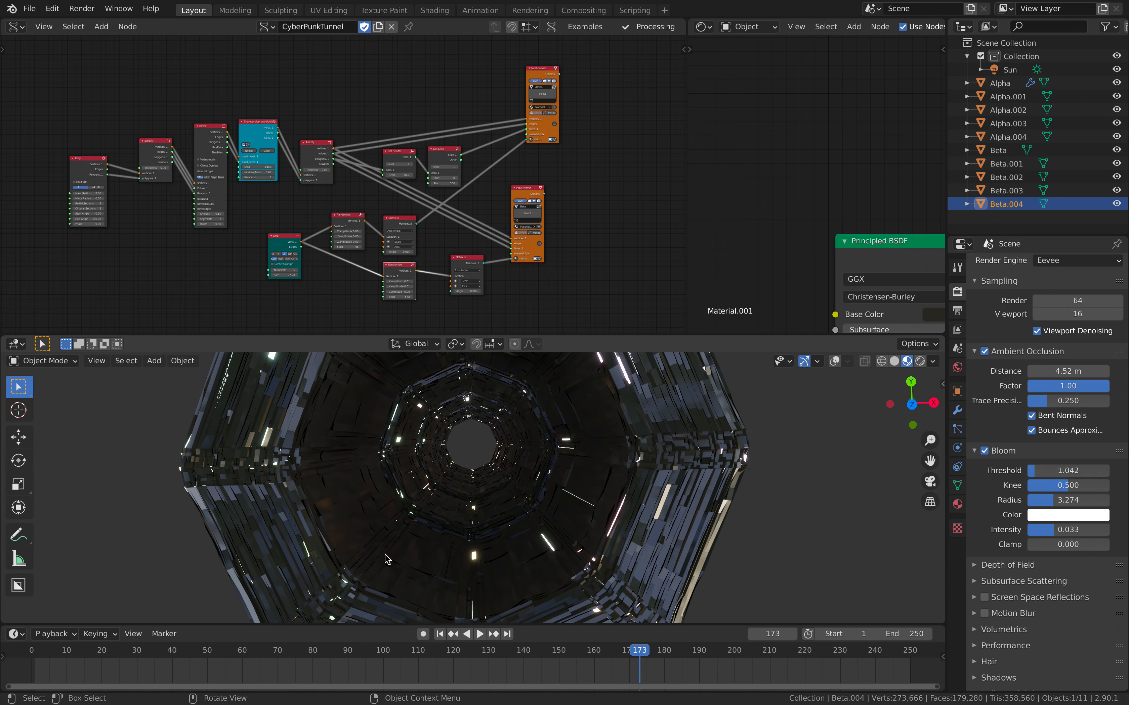
scroll(464, 217, up, 3)
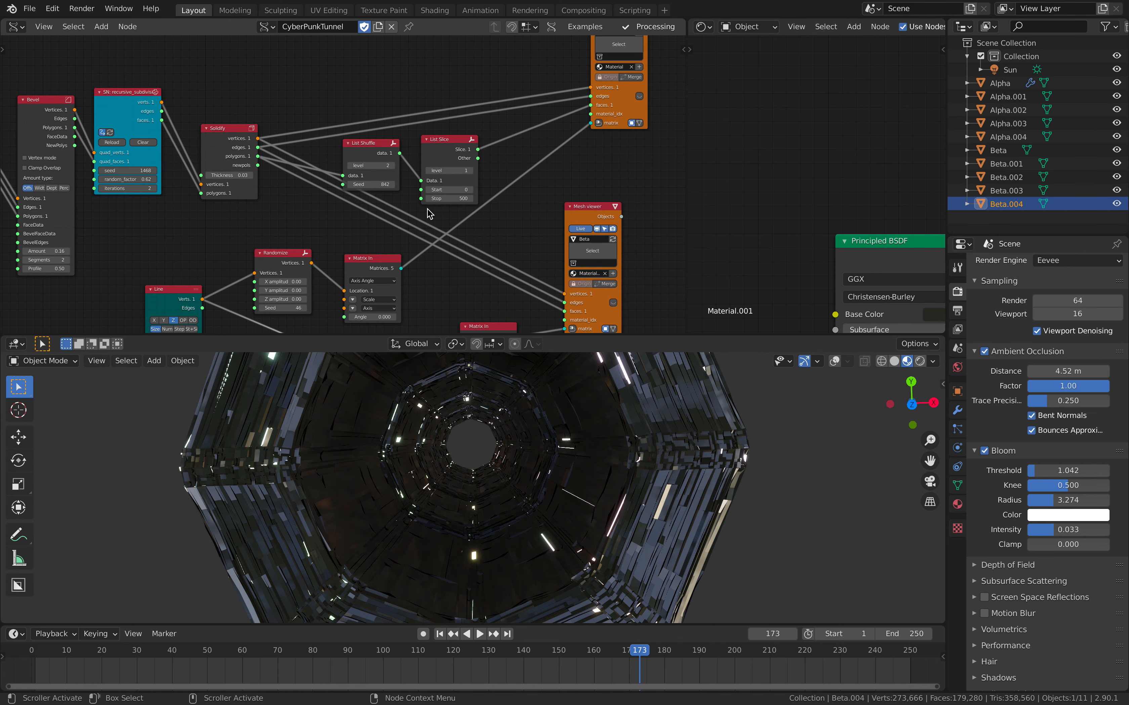
scroll(431, 215, down, 3)
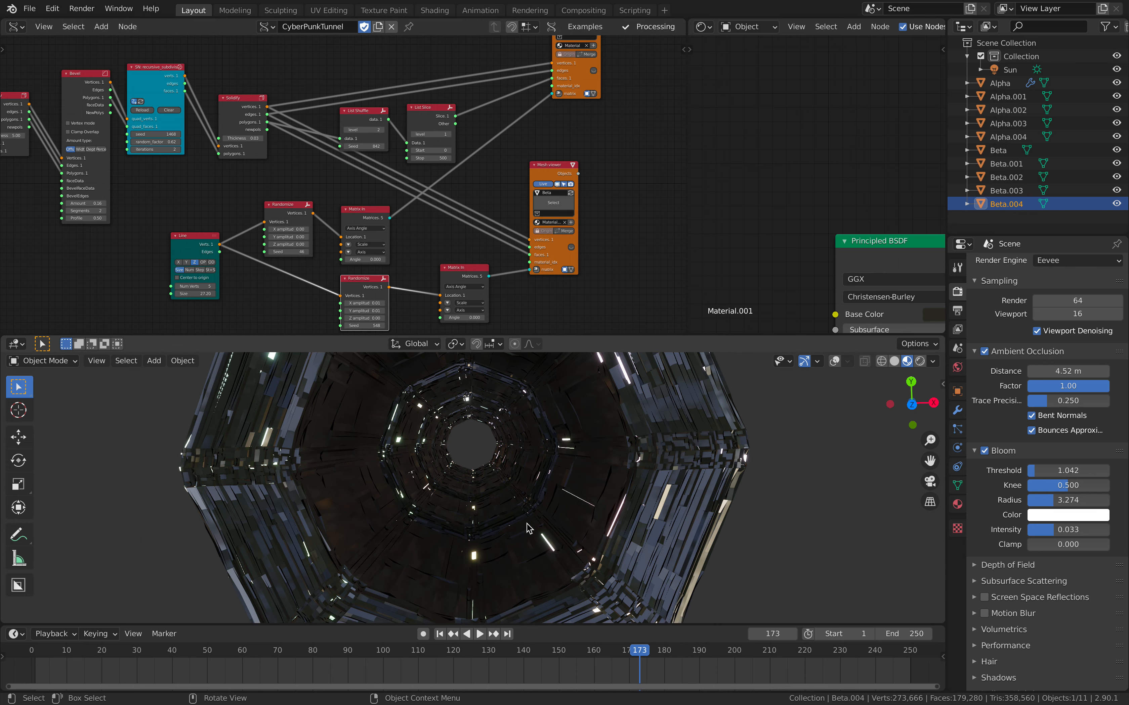
scroll(359, 245, down, 1)
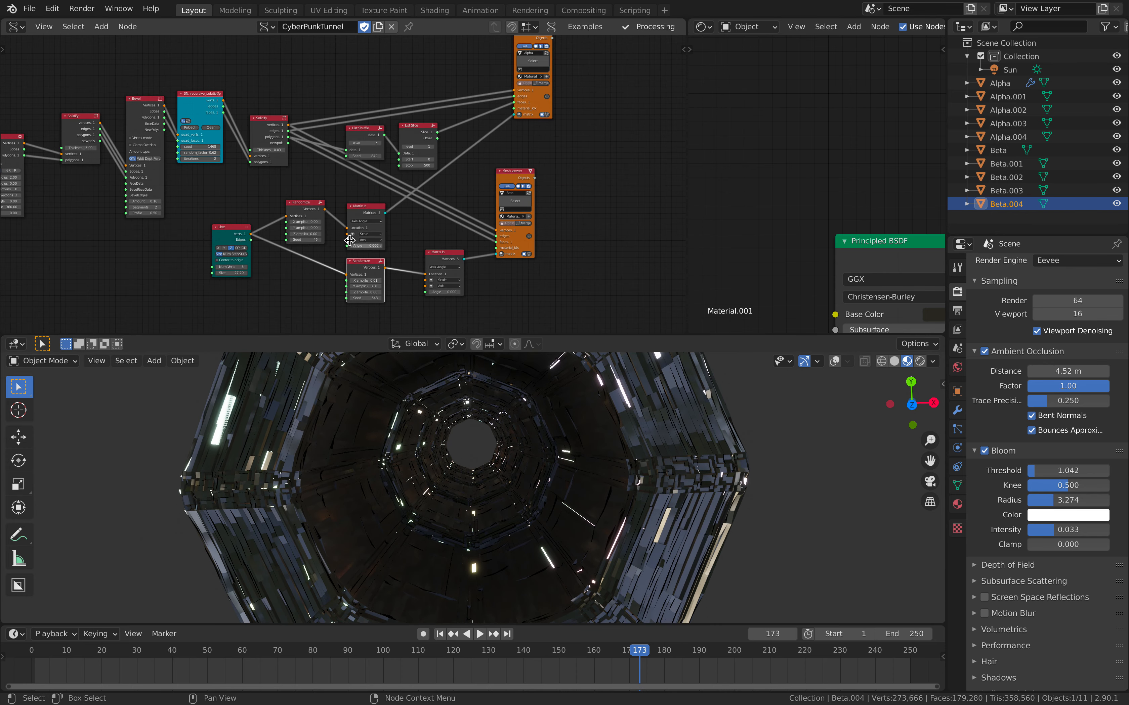
scroll(359, 244, down, 1)
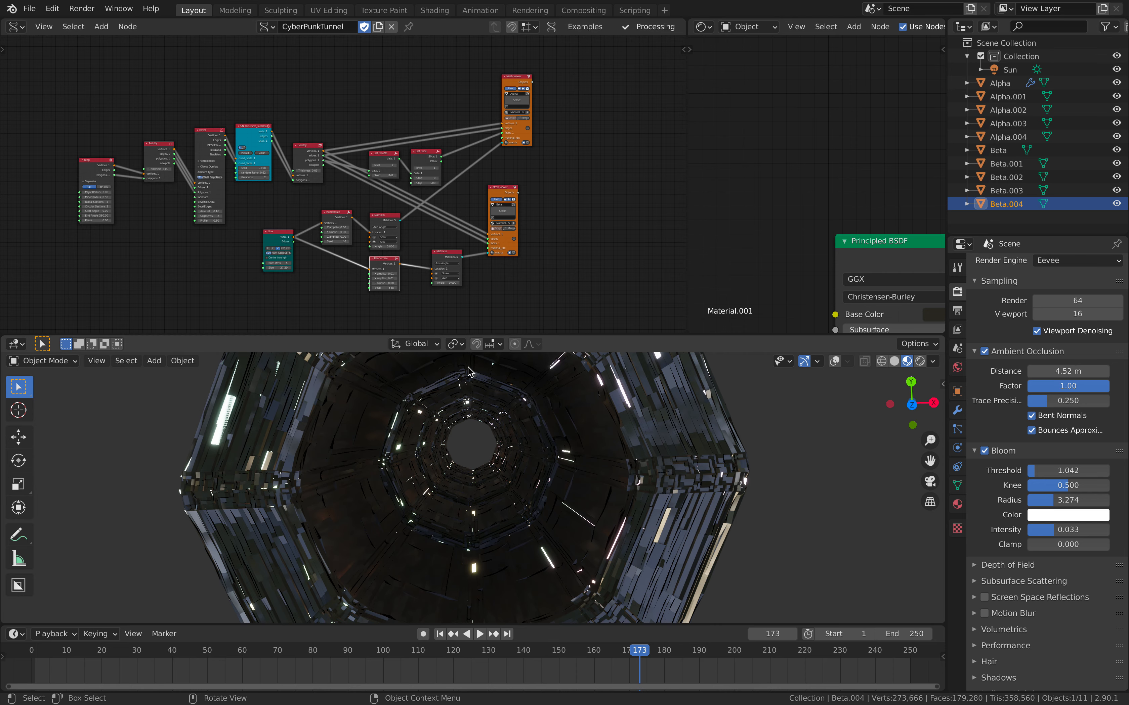
scroll(354, 210, down, 1)
scroll(495, 433, up, 2)
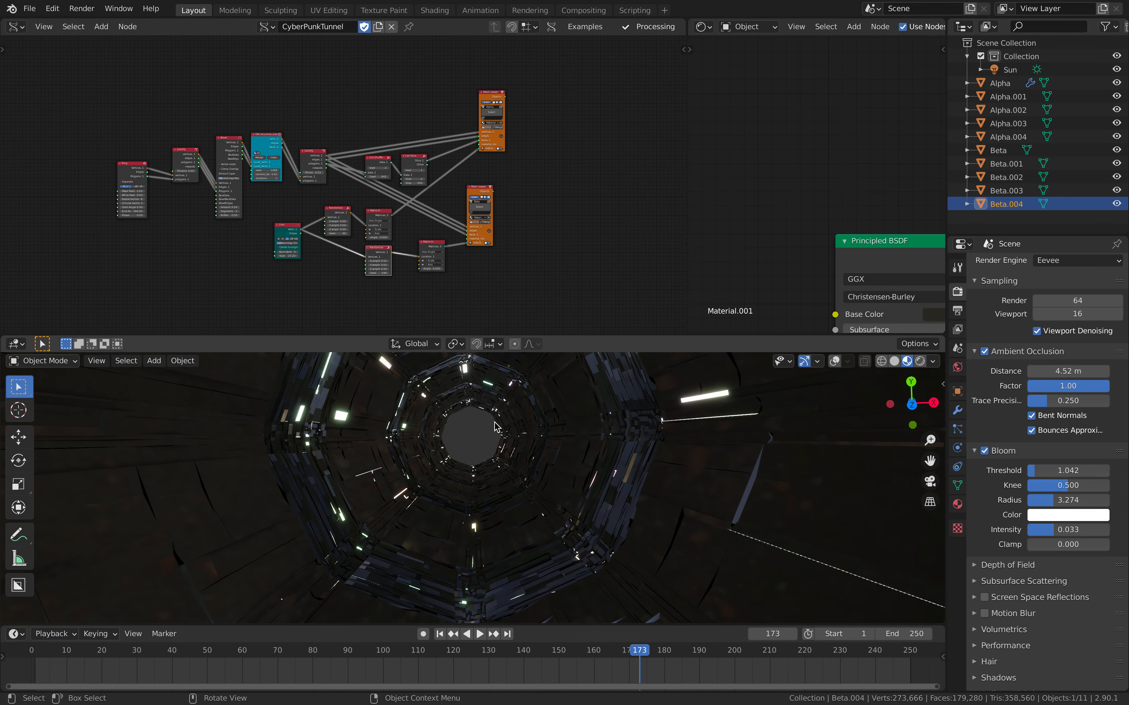
scroll(368, 114, up, 1)
scroll(468, 121, up, 1)
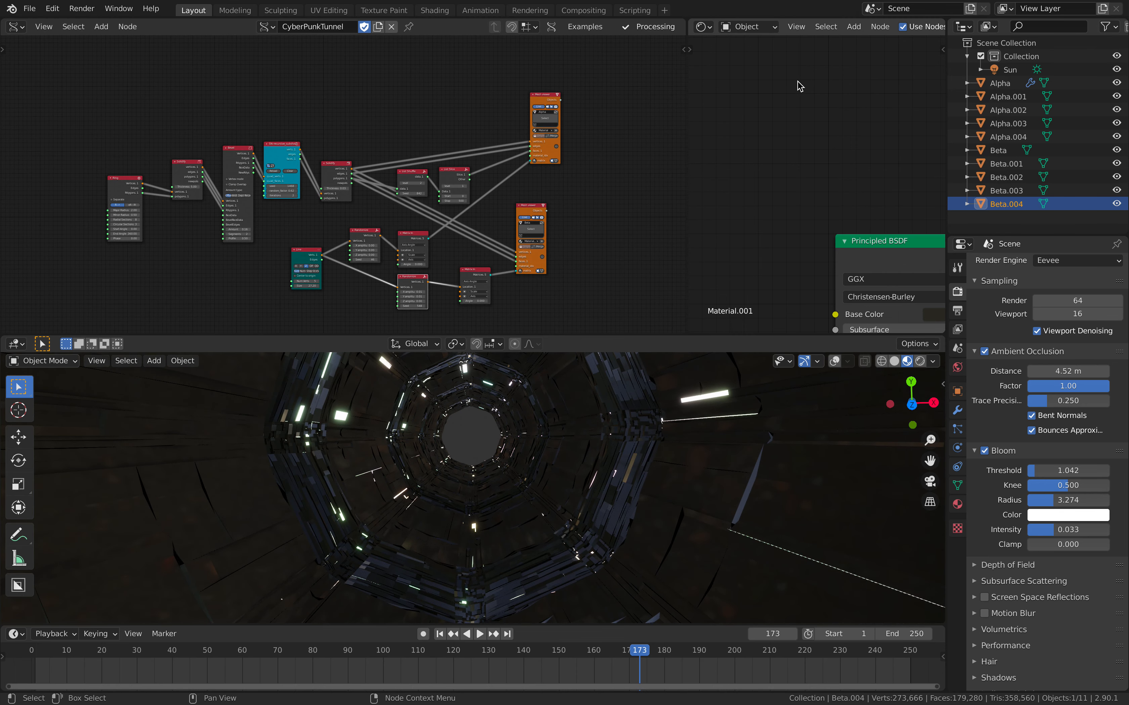
scroll(391, 188, up, 3)
middle_drag(448, 192, 346, 157)
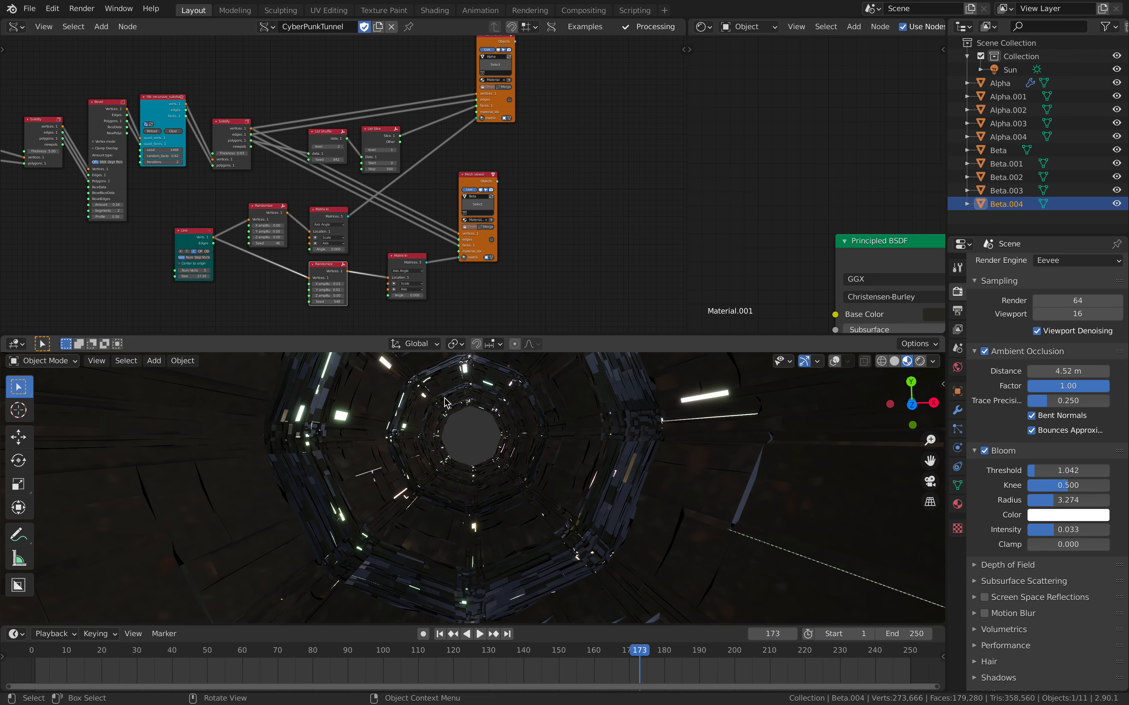
scroll(496, 434, down, 4)
scroll(509, 435, up, 2)
scroll(510, 436, down, 3)
scroll(510, 436, up, 3)
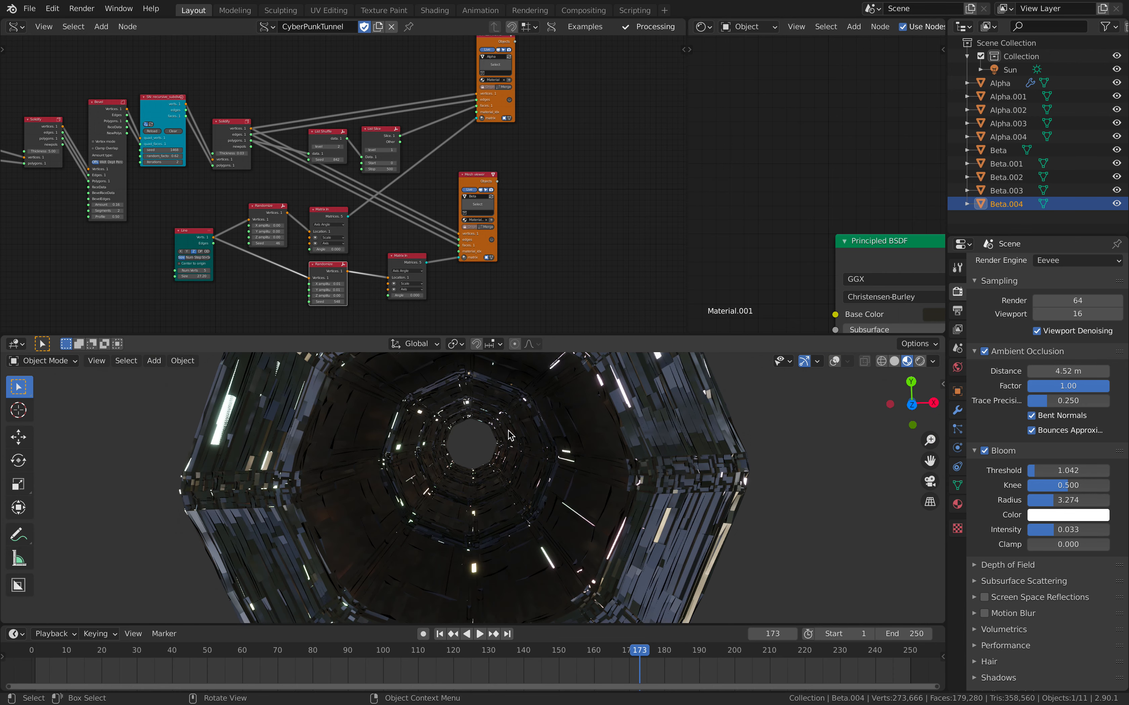
middle_drag(295, 144, 292, 156)
middle_drag(297, 93, 329, 101)
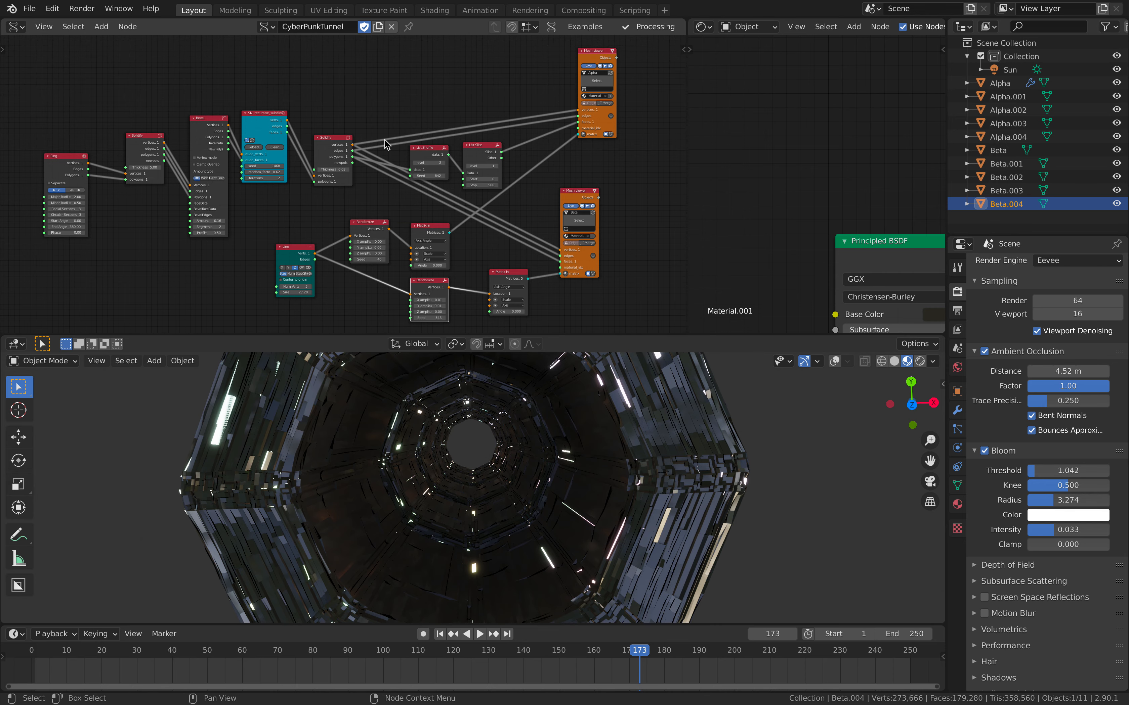
scroll(522, 442, up, 3)
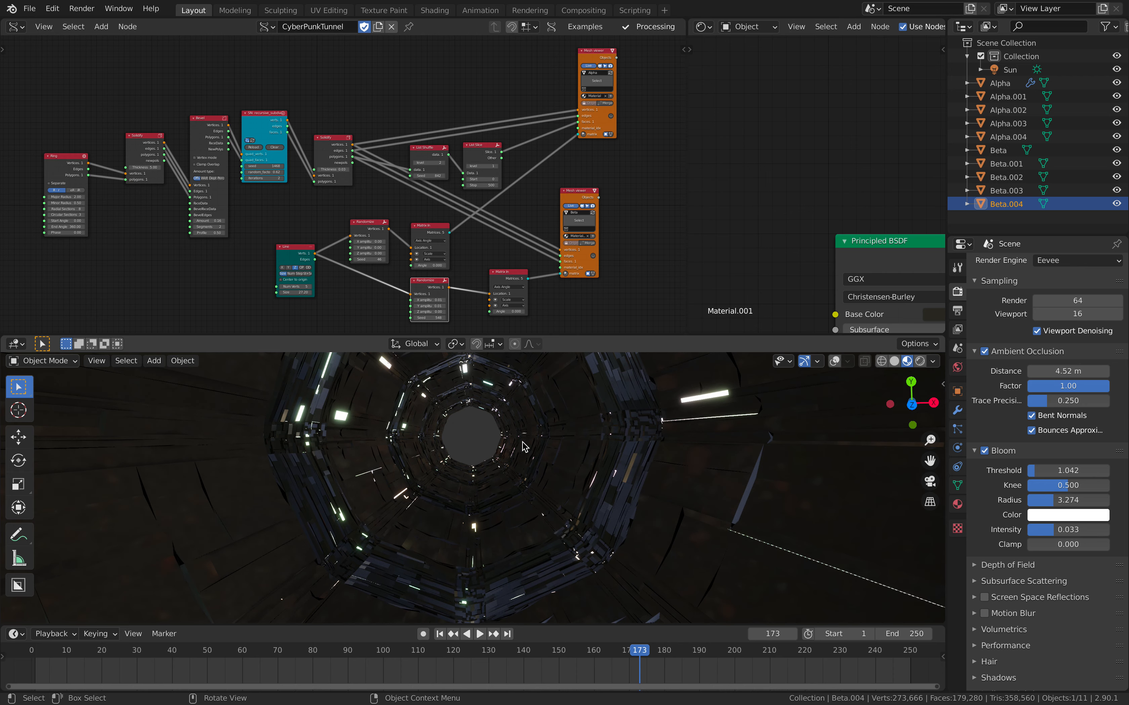
middle_drag(522, 442, 522, 454)
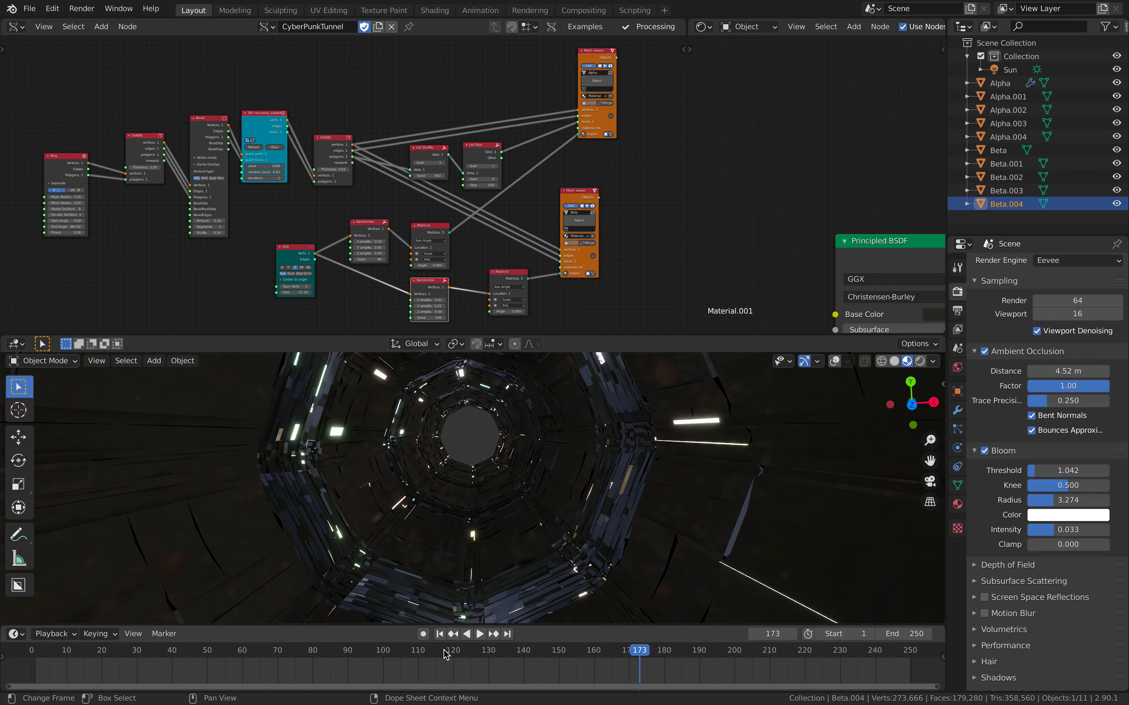
Play the tunnel animation briefly from frame 114
click(434, 651)
key(space)
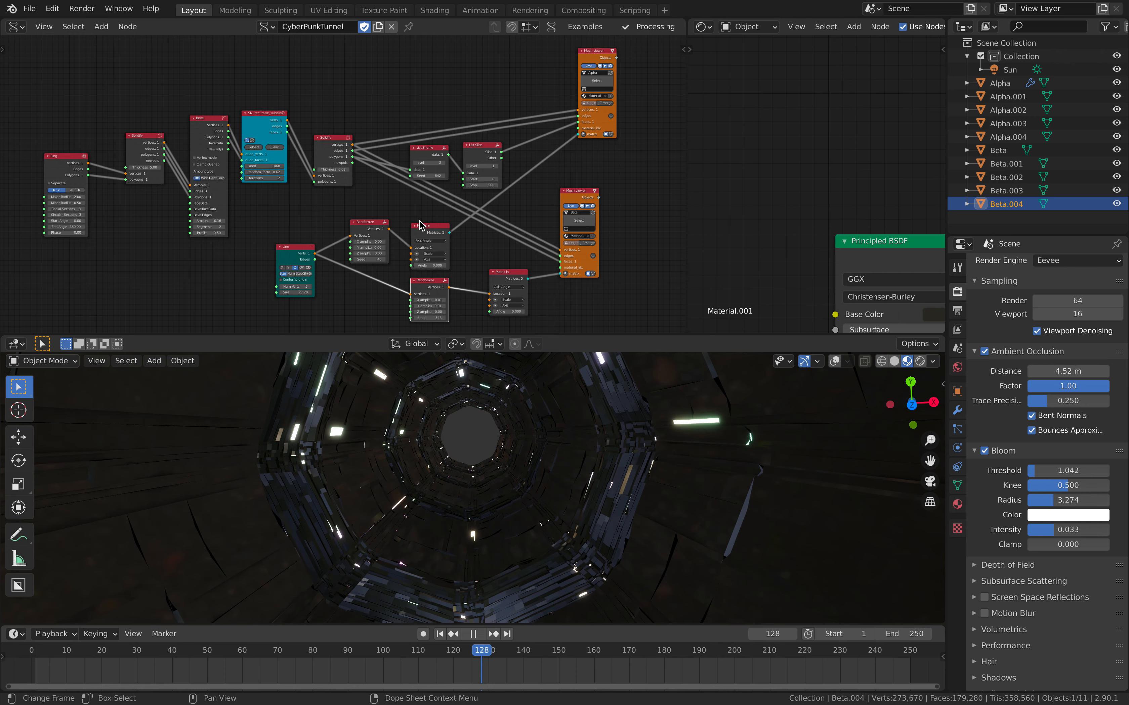
key(Escape)
Set the List Slice node's Stop value to 2000
scroll(434, 189, up, 4)
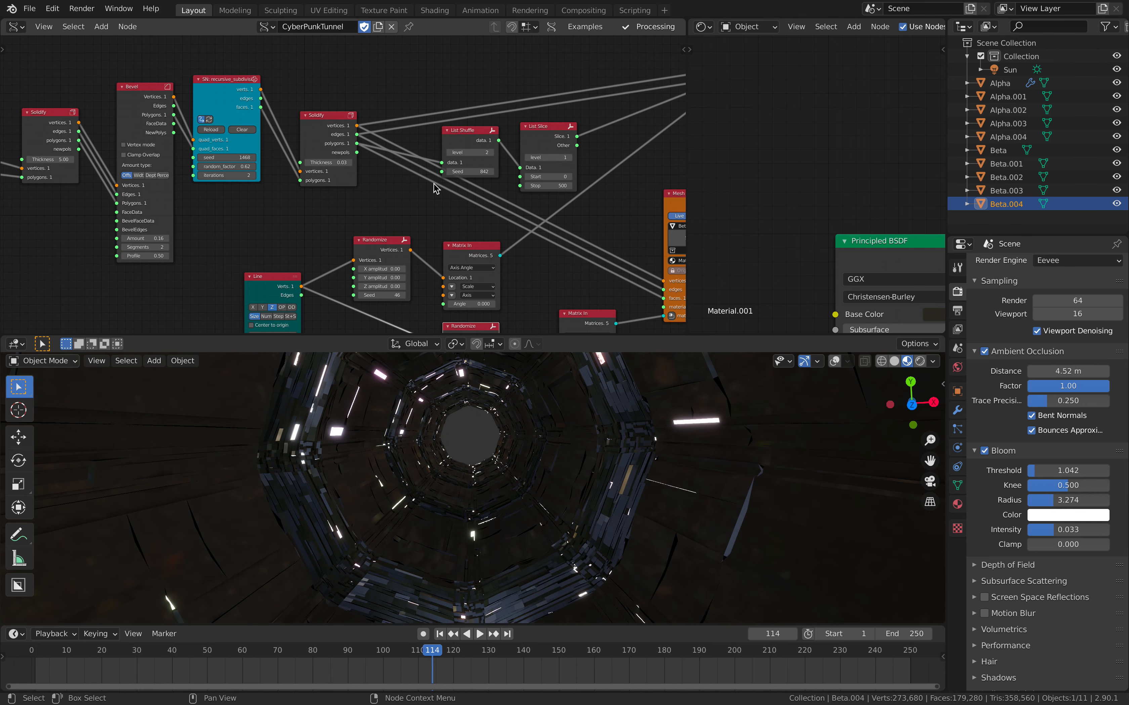
scroll(373, 184, up, 2)
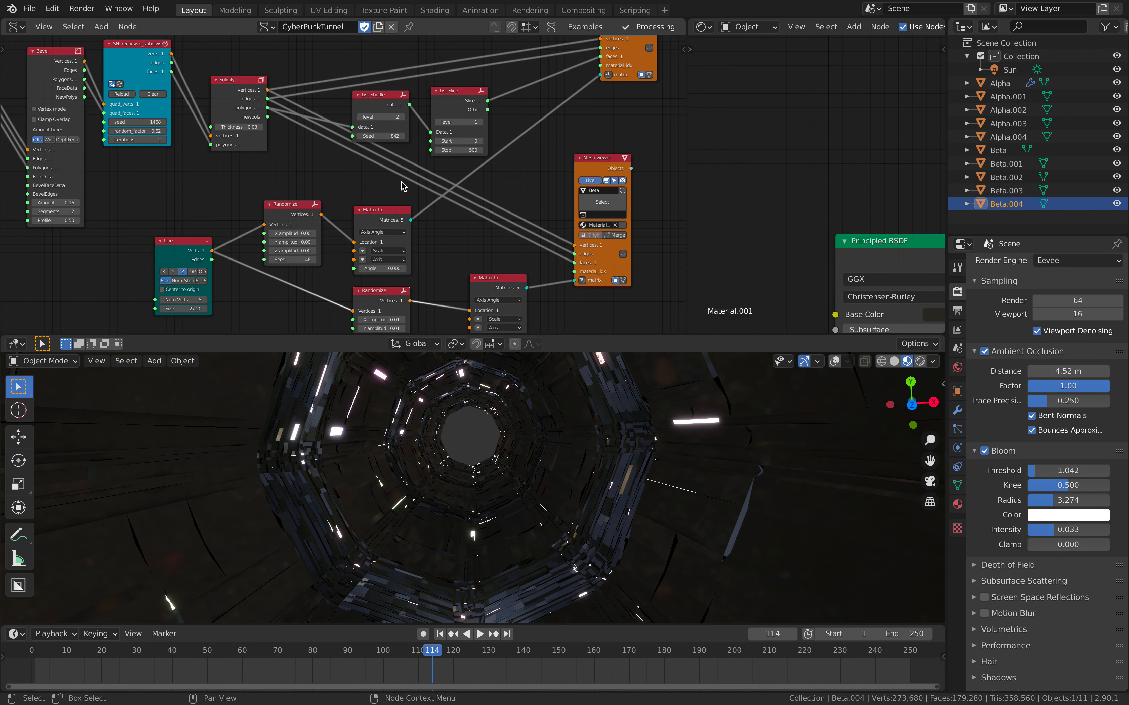
click(488, 146)
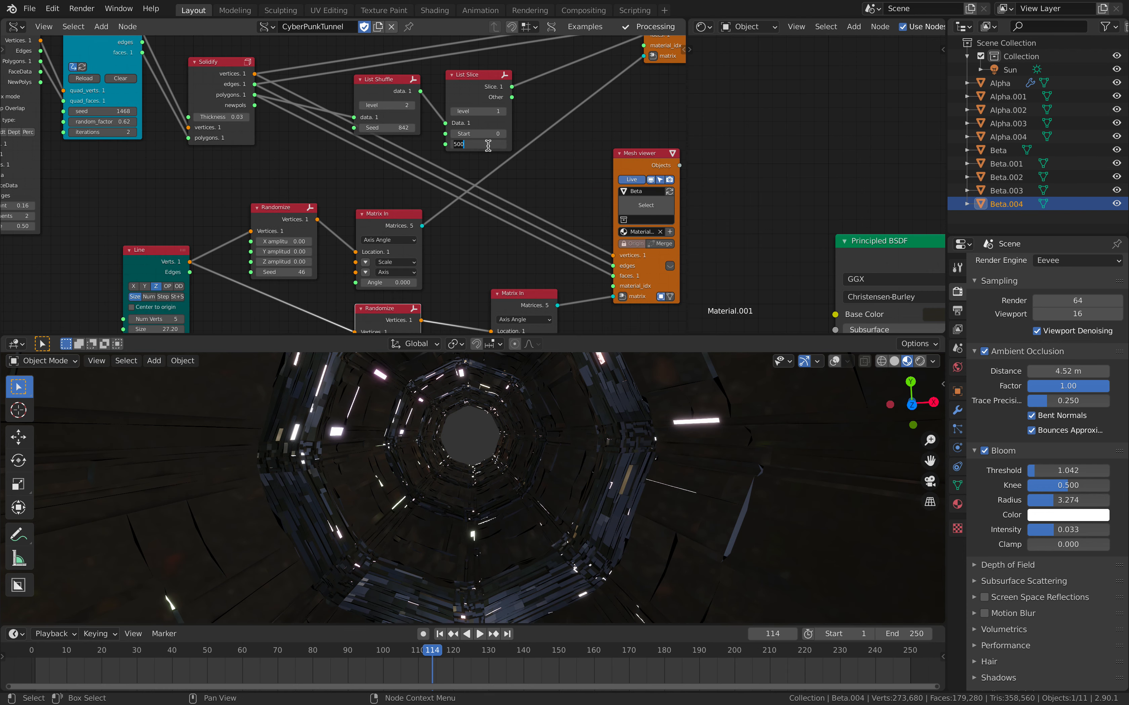
key(Return)
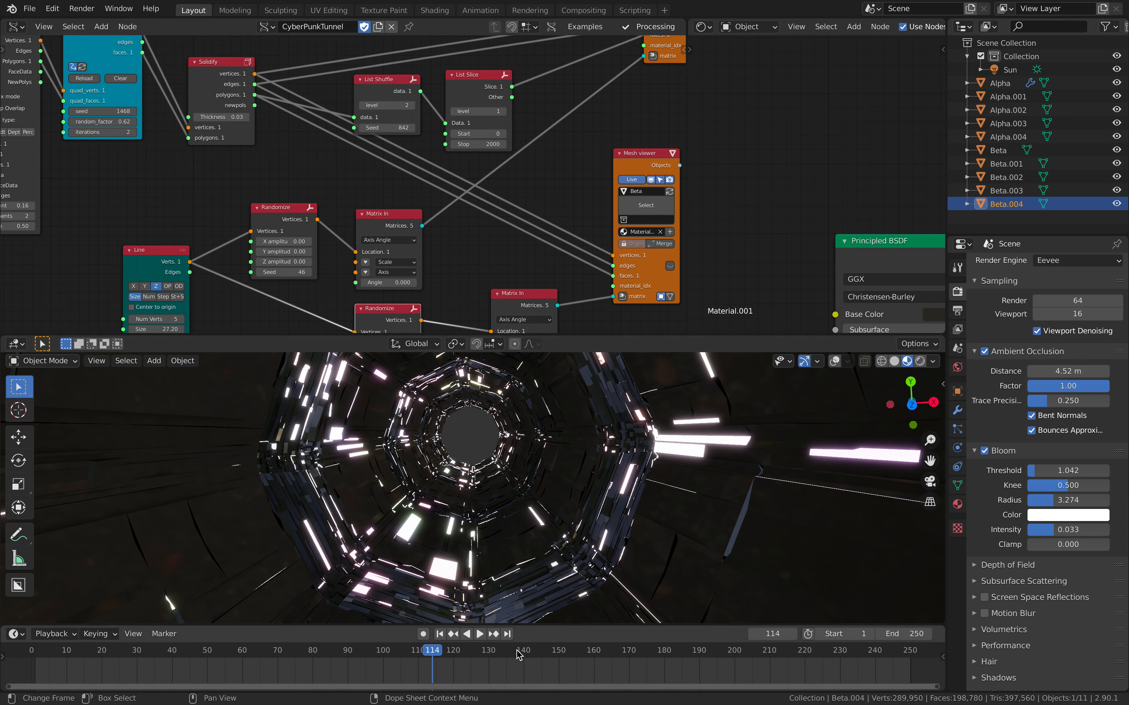
Play the animation briefly from frame 134 and examine the tunnel's glowing panels from different distances and angles
key(space)
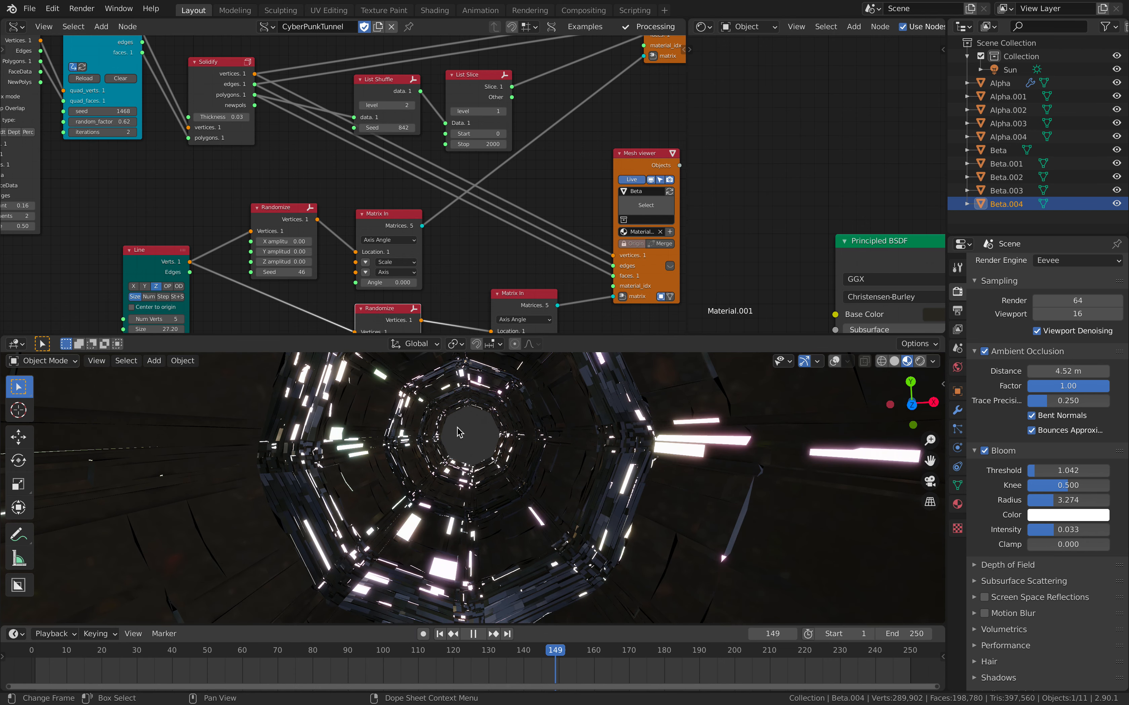
key(Escape)
scroll(466, 432, down, 5)
mouse_move(466, 431)
middle_down()
mouse_move(433, 429)
mouse_move(474, 437)
middle_up()
scroll(439, 430, up, 5)
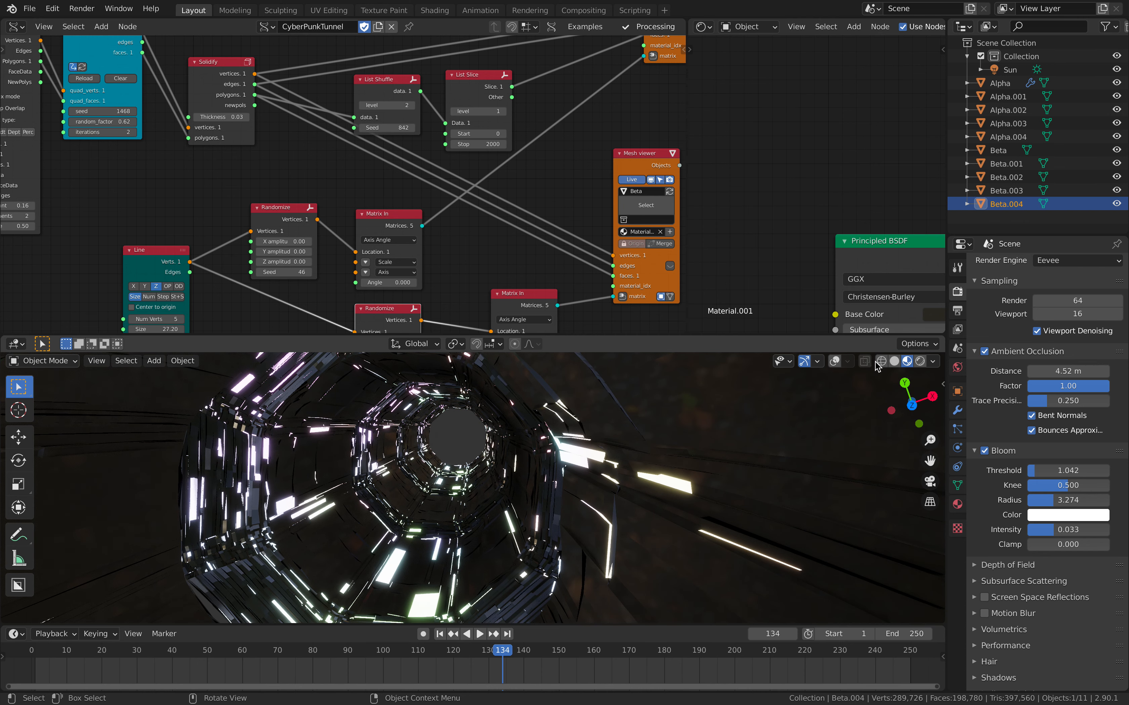
Inspect the tunnel in Rendered viewport shading and switch back to Material Preview
click(921, 361)
mouse_move(599, 496)
middle_down()
mouse_move(826, 426)
mouse_move(770, 410)
mouse_move(705, 423)
mouse_move(676, 445)
middle_up()
click(907, 362)
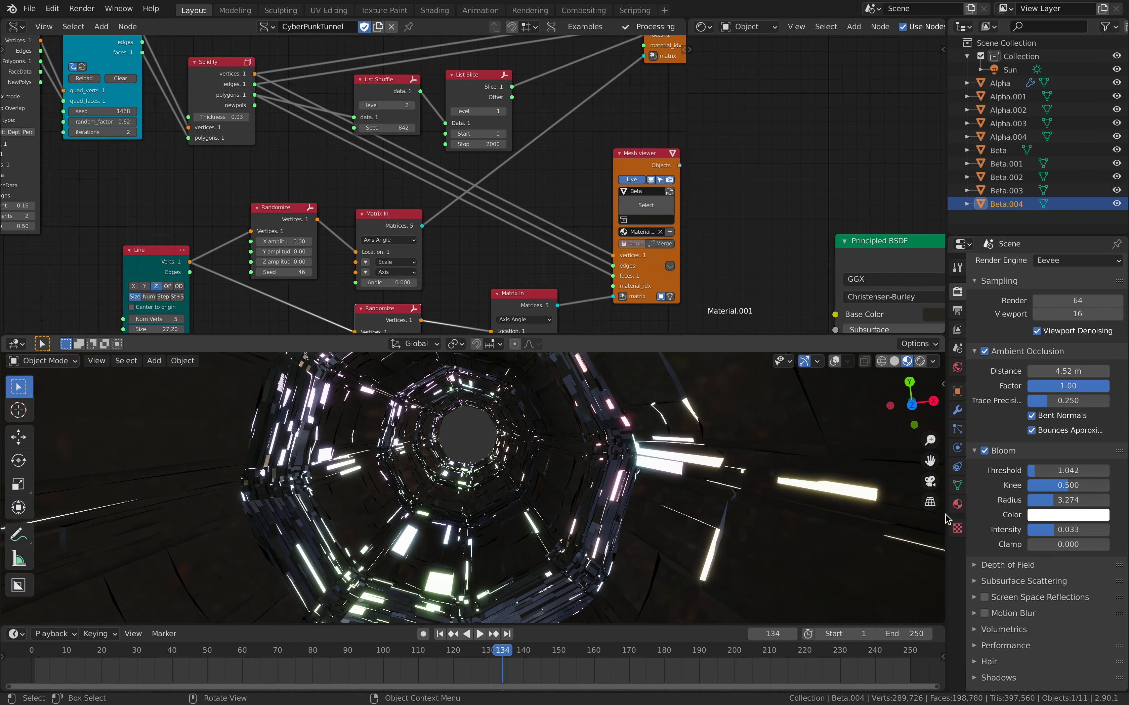
Set Material.001's Metallic to 0.279 and its Roughness to 0.538 for Beta.004
click(957, 504)
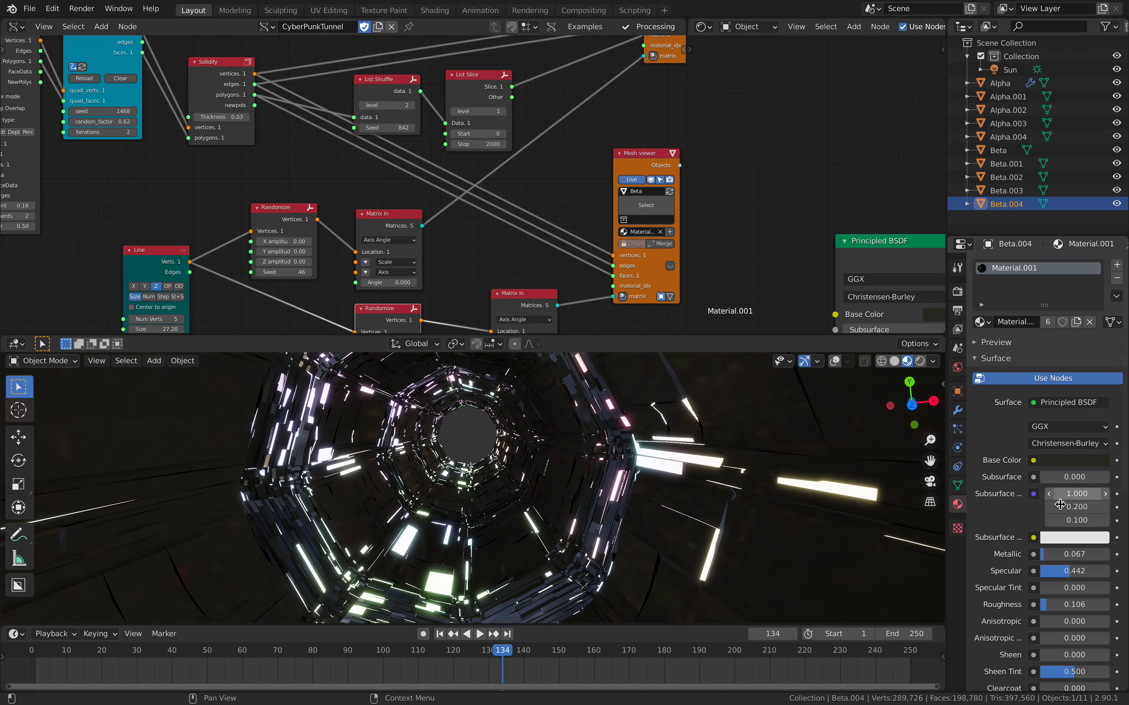
drag(1070, 555, 1081, 554)
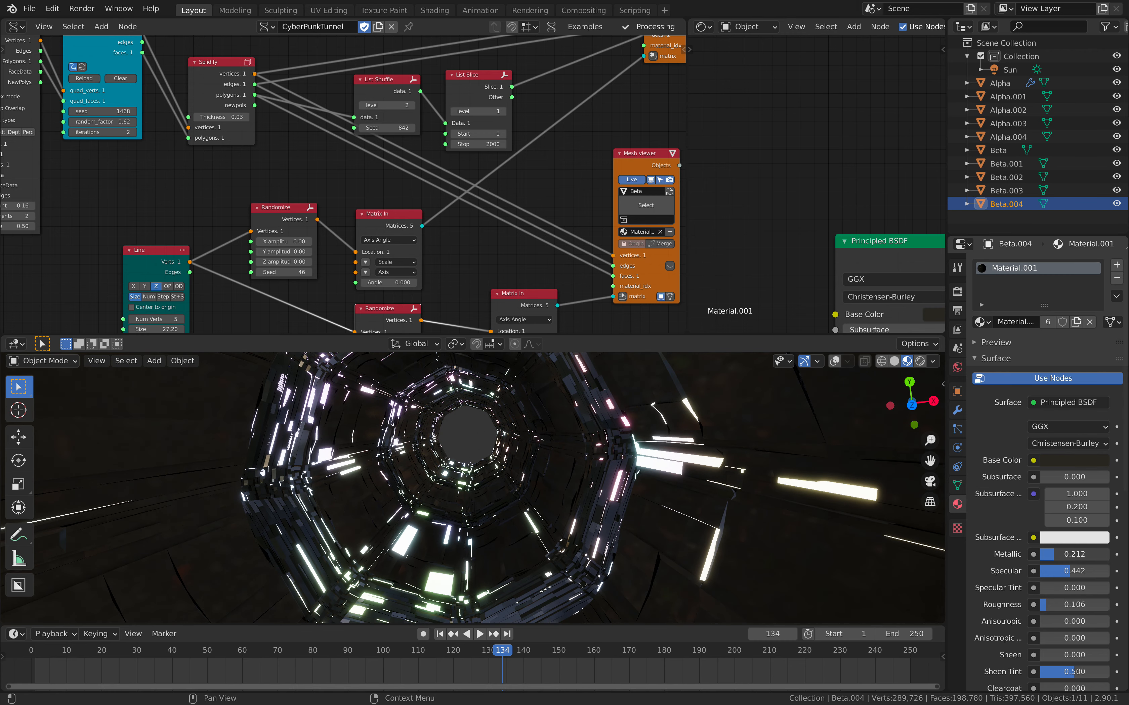
drag(1061, 608, 1077, 608)
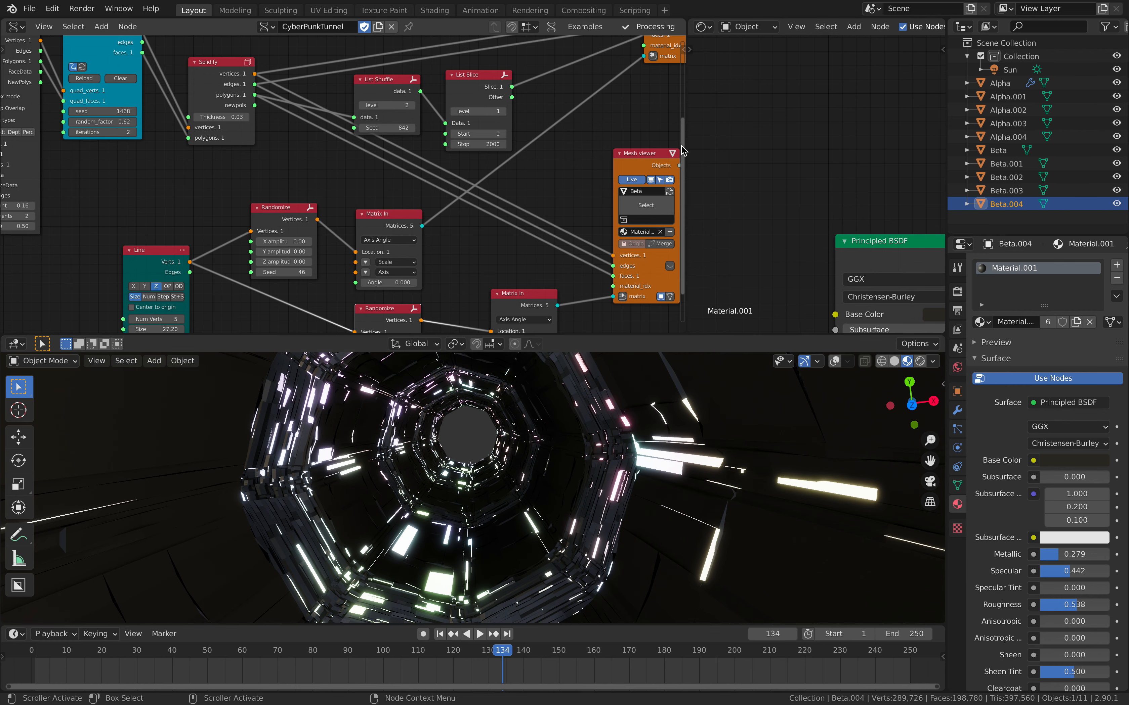
Widen the shader editor and frame Material.001's Principled BSDF and Material Output nodes
drag(687, 146, 378, 145)
key(Home)
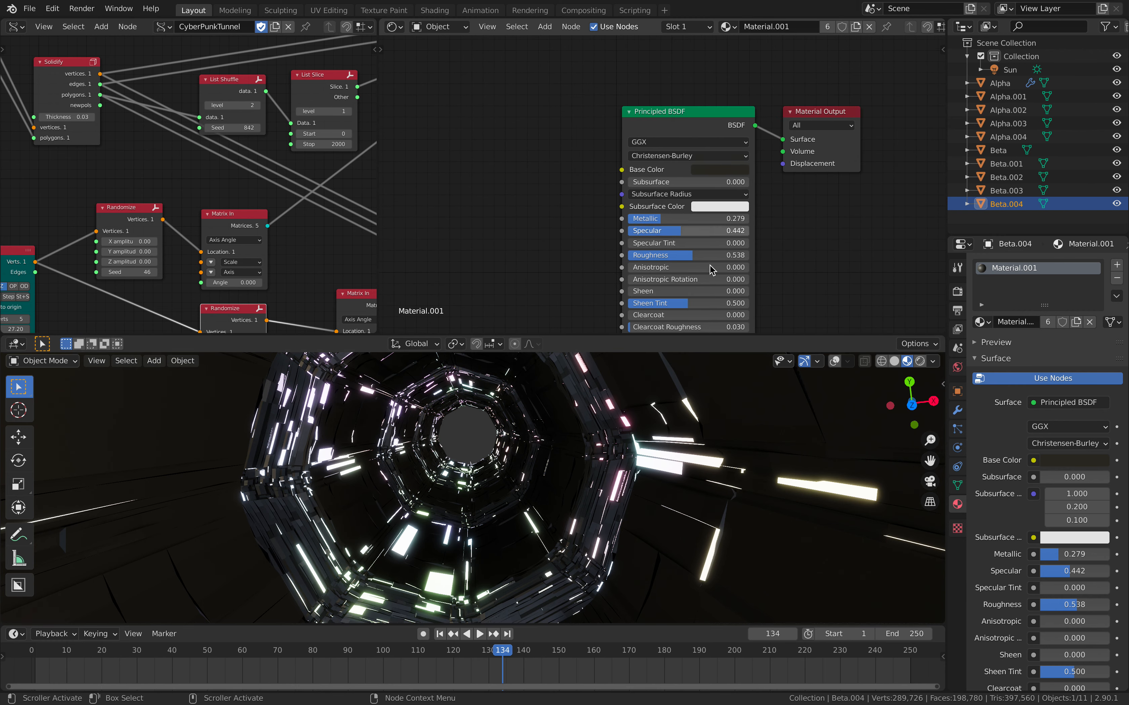
Examine the tunnel's wall material from outside its opening and from inside
middle_drag(581, 467, 663, 383)
middle_drag(592, 431, 511, 573)
scroll(513, 560, up, 8)
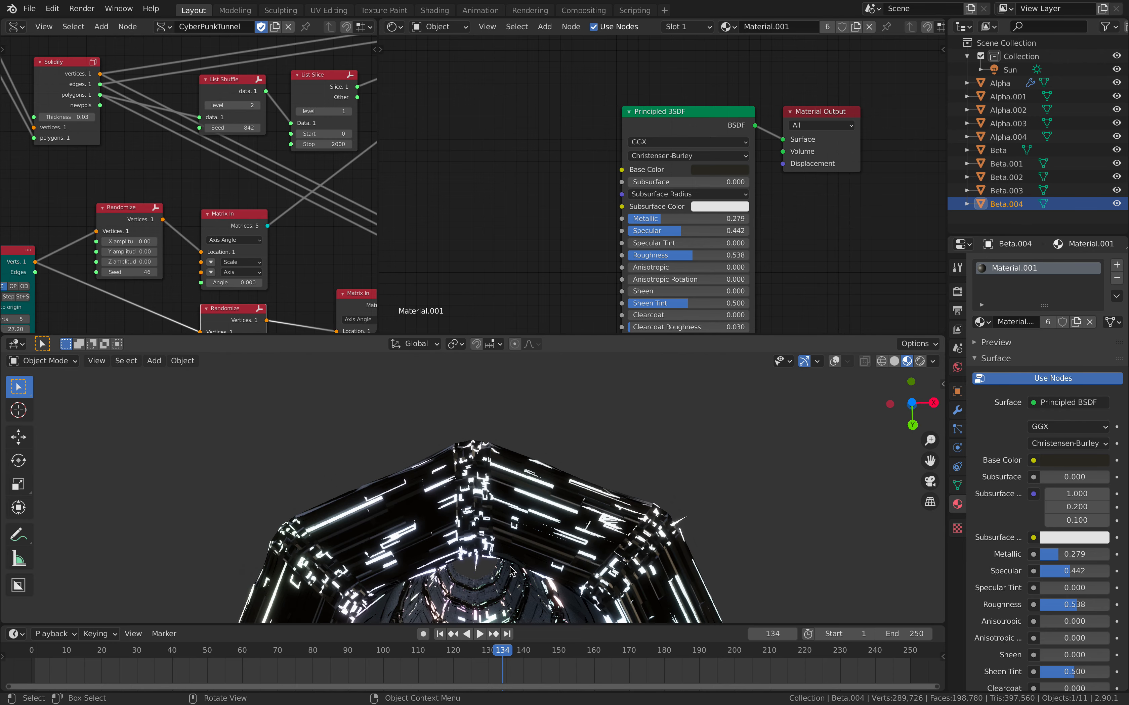
shift+middle_drag(541, 453, 550, 368)
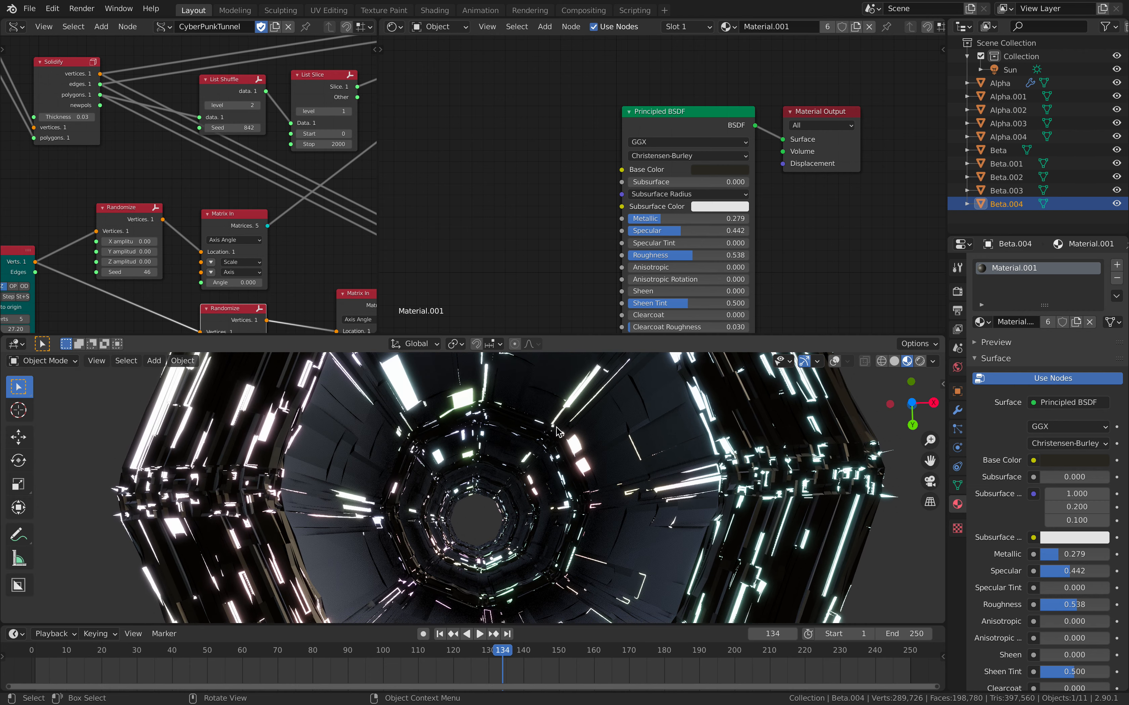
scroll(549, 462, up, 5)
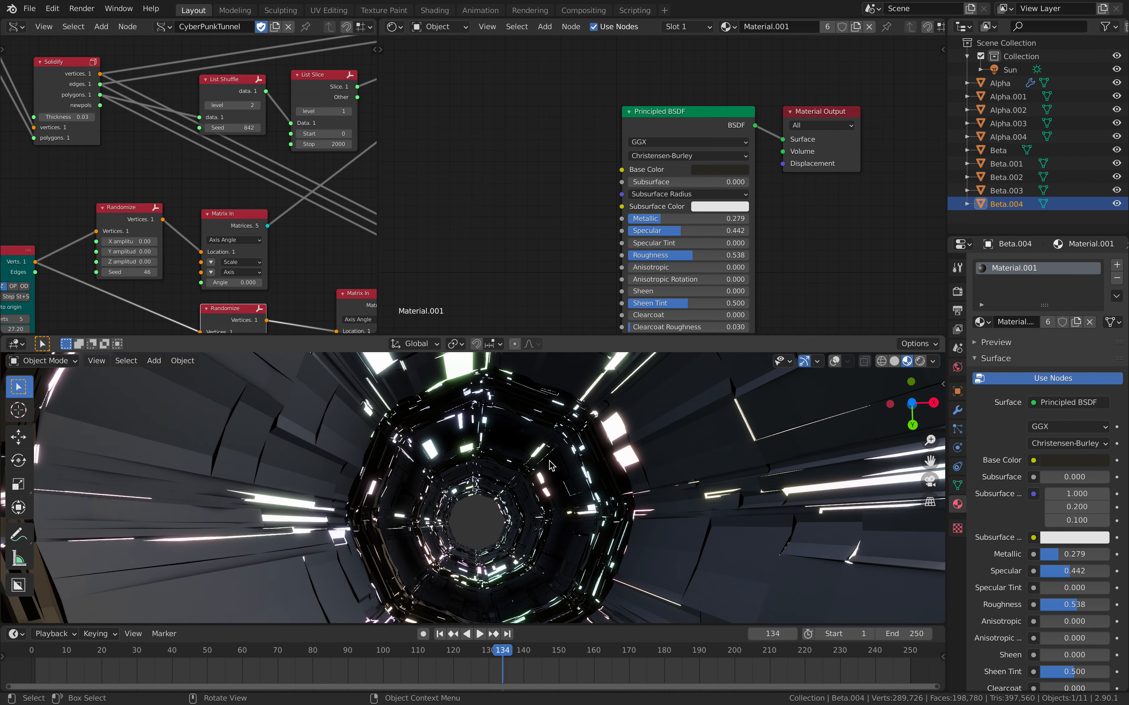